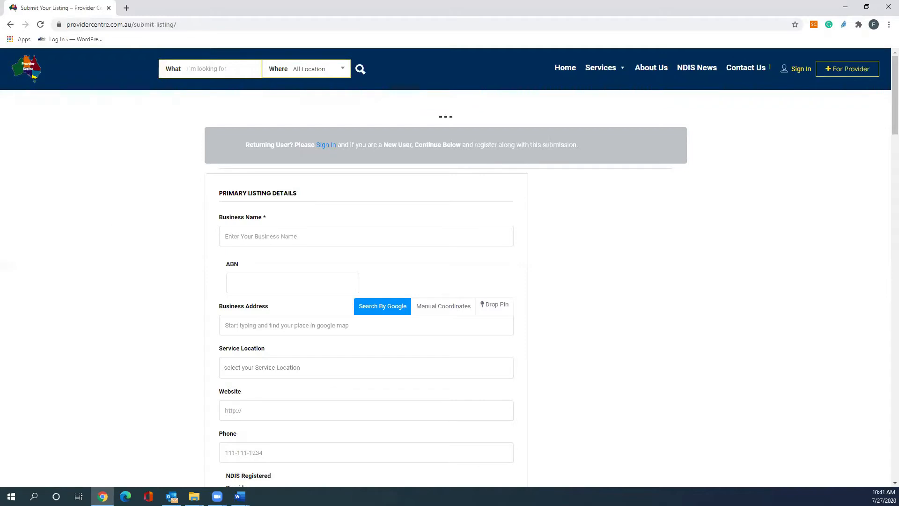
Paste the business name Iso Professionals into the Business Name field of the listing form.
key("alt+Tab")
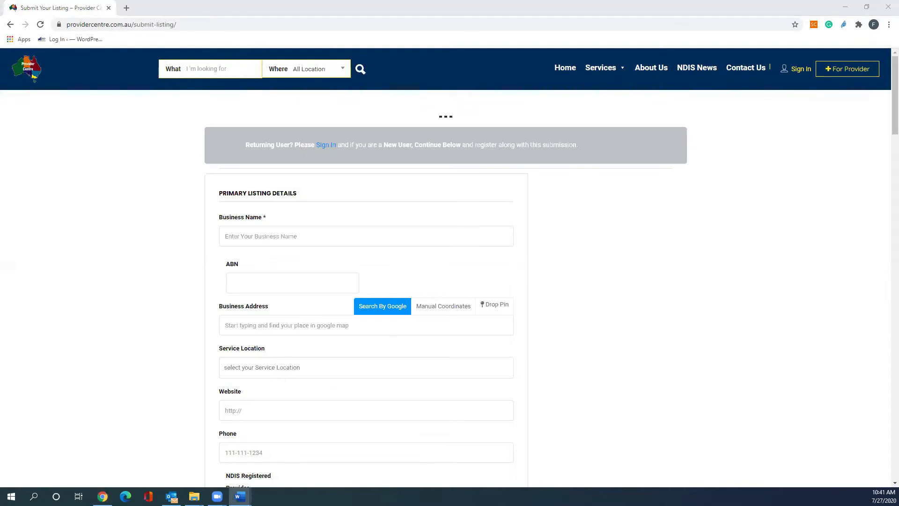
left_click(257, 235)
type("Iso Professionals")
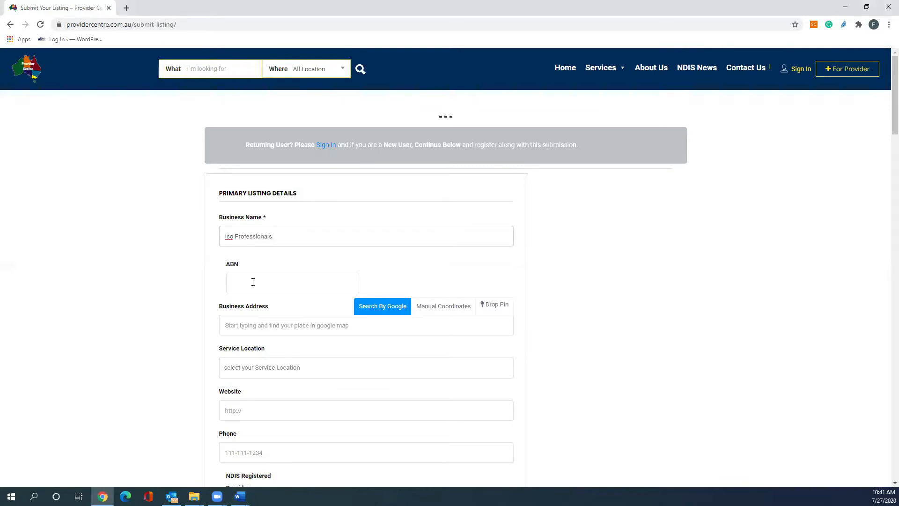
Paste the business's ABN into the ABN field.
key("alt+Tab")
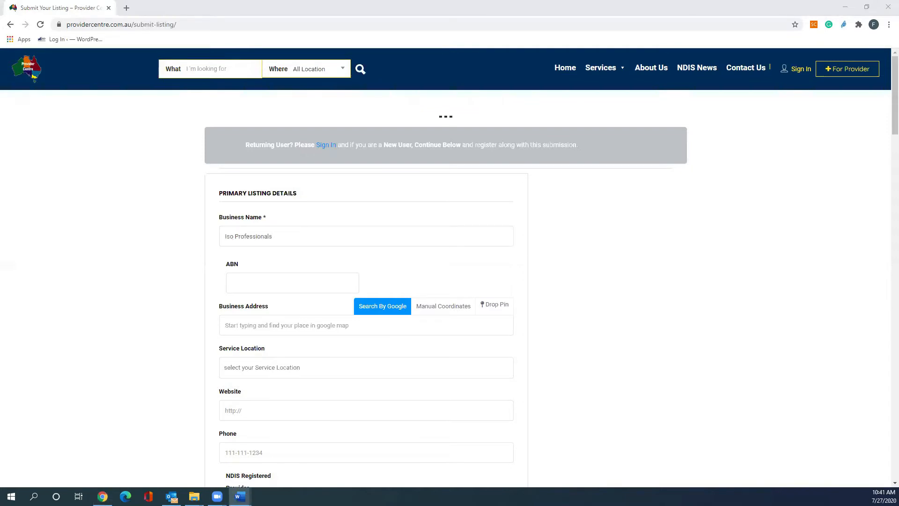
left_click(260, 281)
key("ctrl+v")
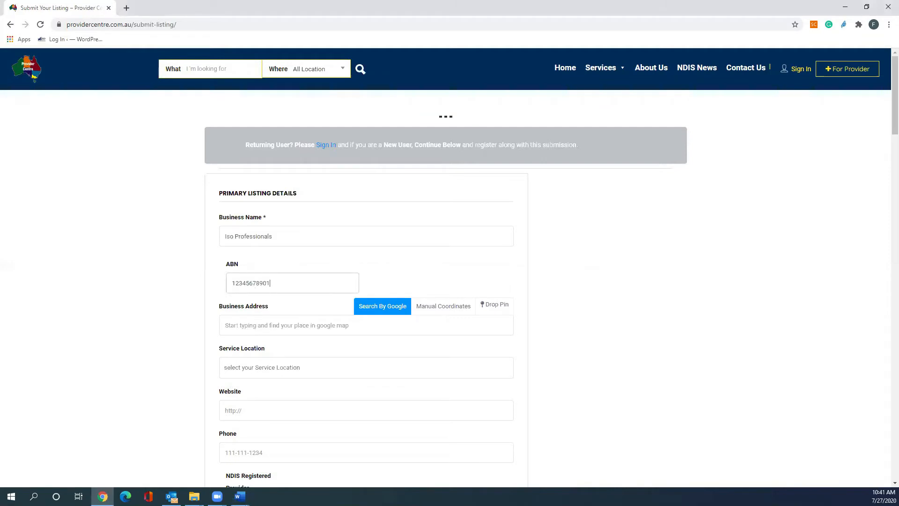
Paste the business address and choose the matching Google address suggestion.
key("alt+Tab")
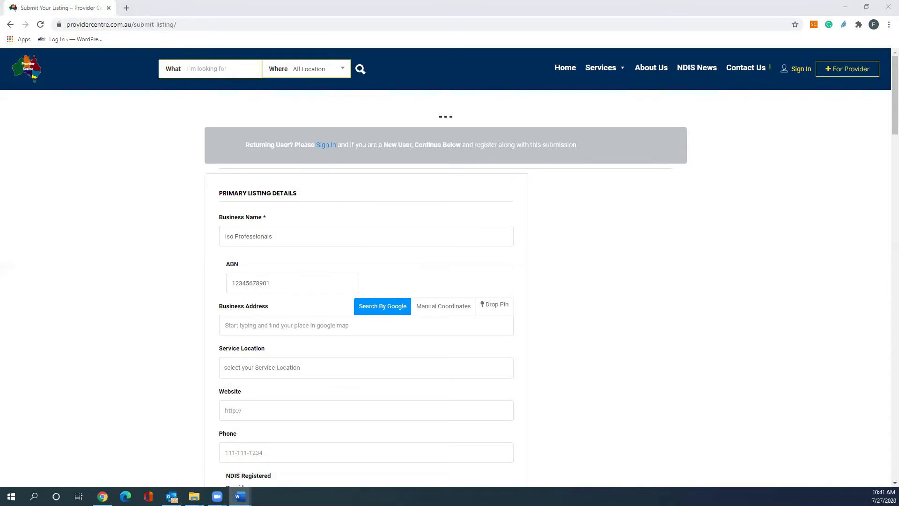
left_click(265, 329)
type("50 Clarence St, Sydney NSW 2000")
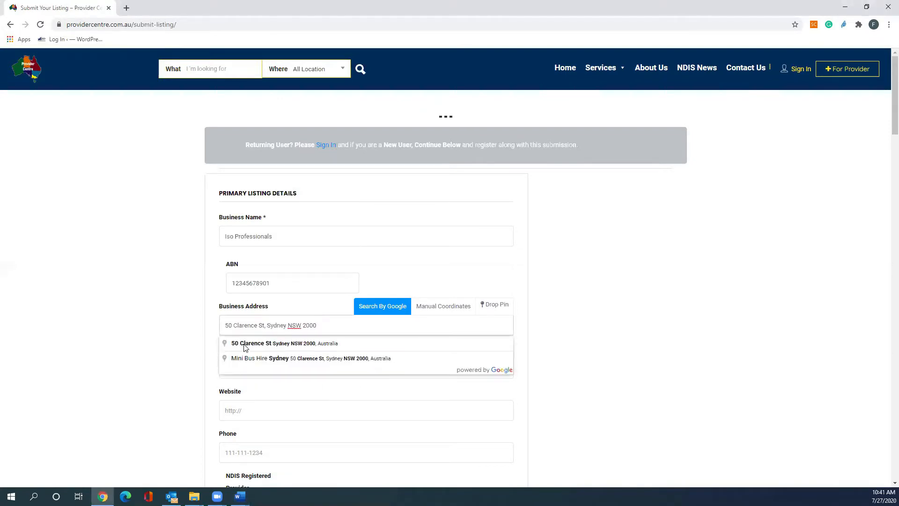
left_click(244, 344)
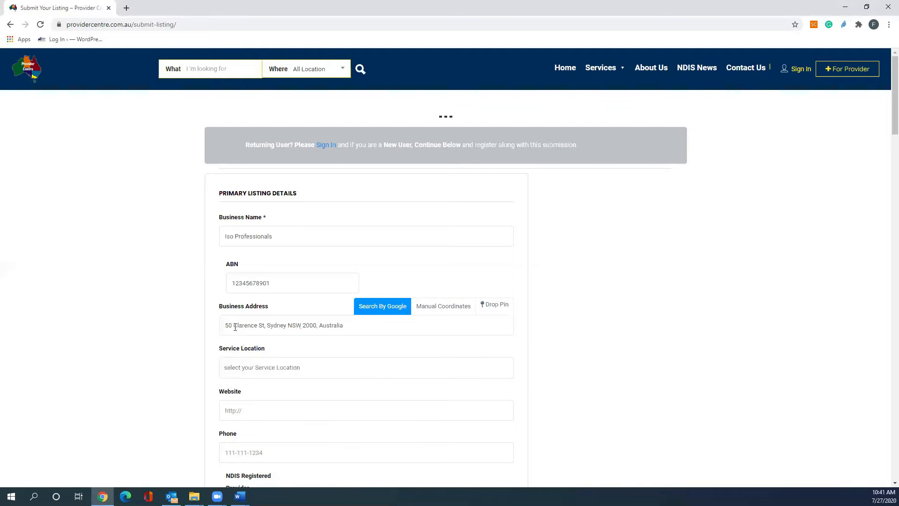
Select Bathurst, Central Coast and Sydney - Parramatta as service locations.
left_click(246, 361)
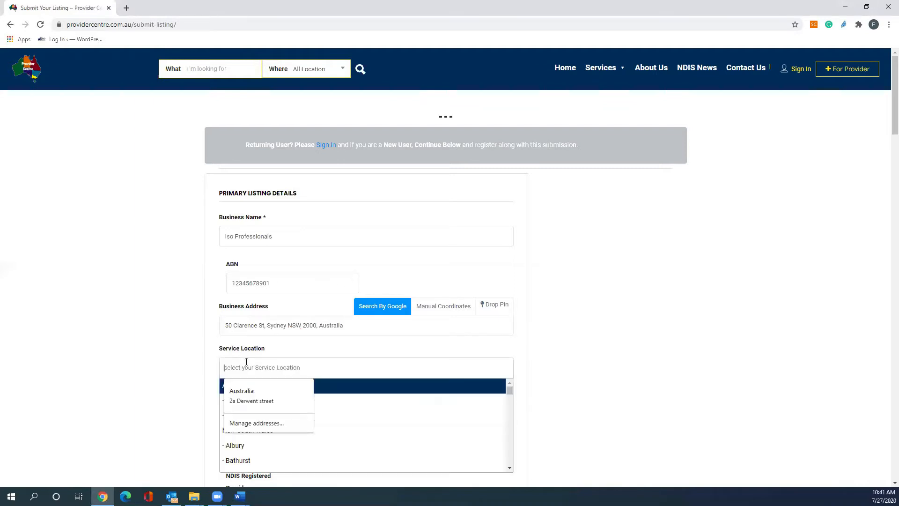
left_click(261, 455)
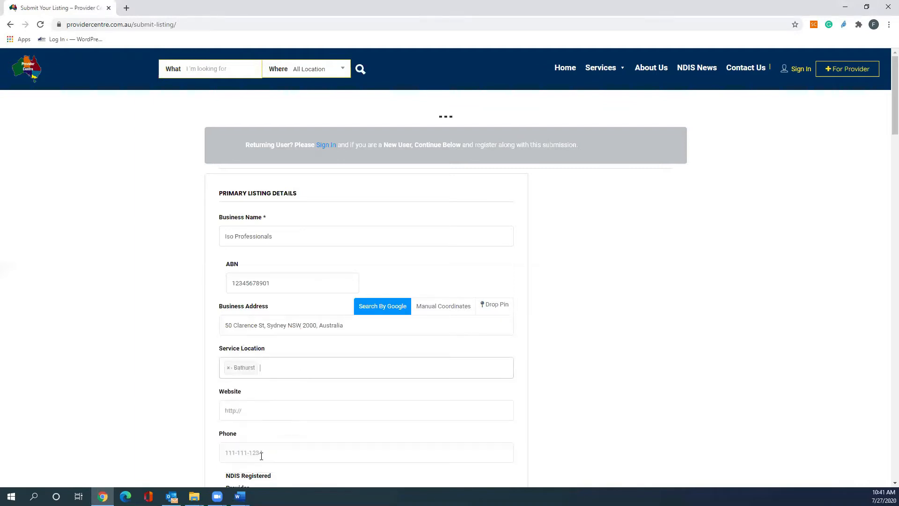
left_click(271, 368)
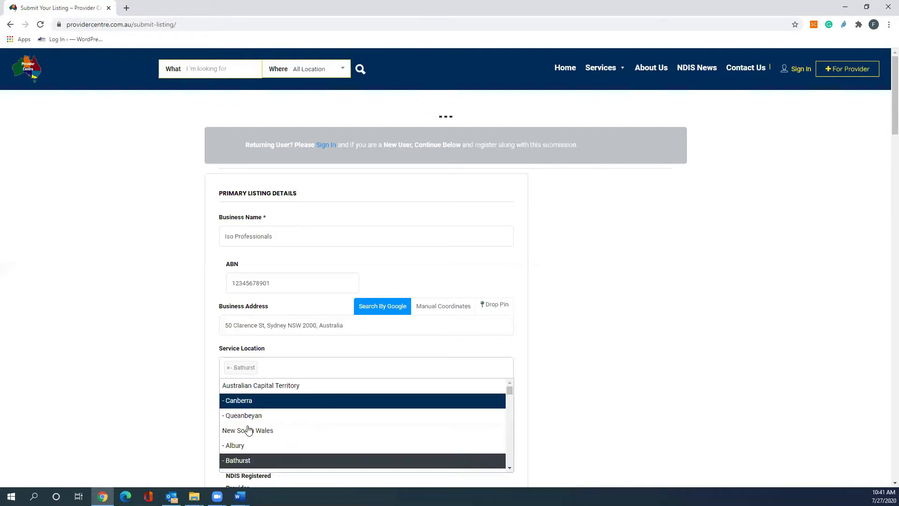
scroll(244, 443, "down", 3)
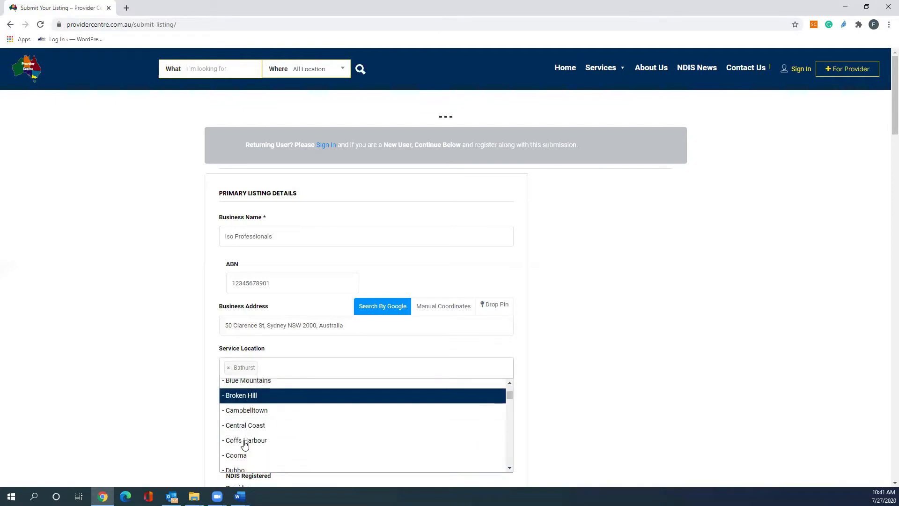
left_click(244, 427)
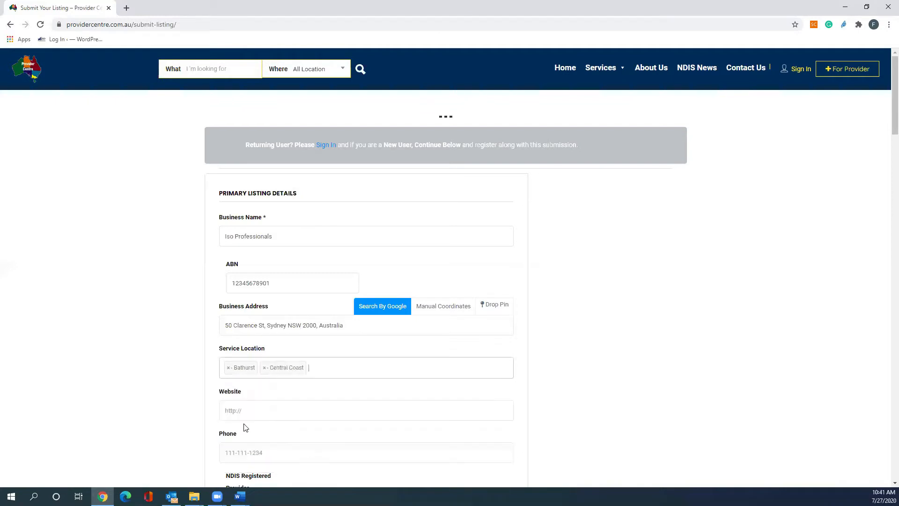
left_click(335, 370)
scroll(271, 445, "down", 5)
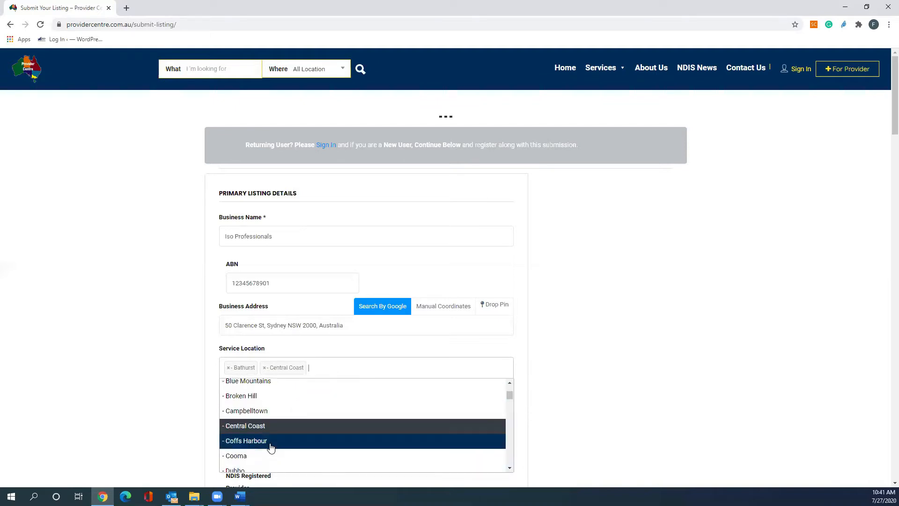
scroll(272, 447, "down", 5)
scroll(272, 447, "up", 3)
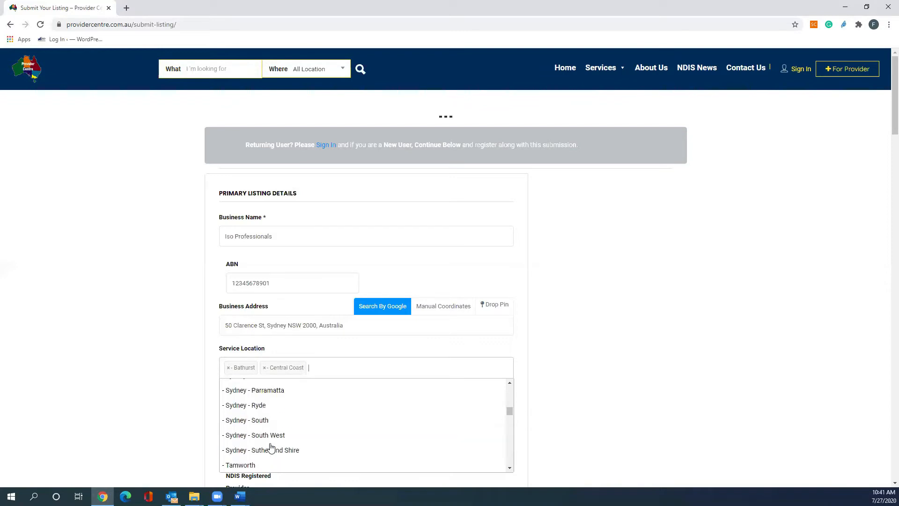
left_click(259, 391)
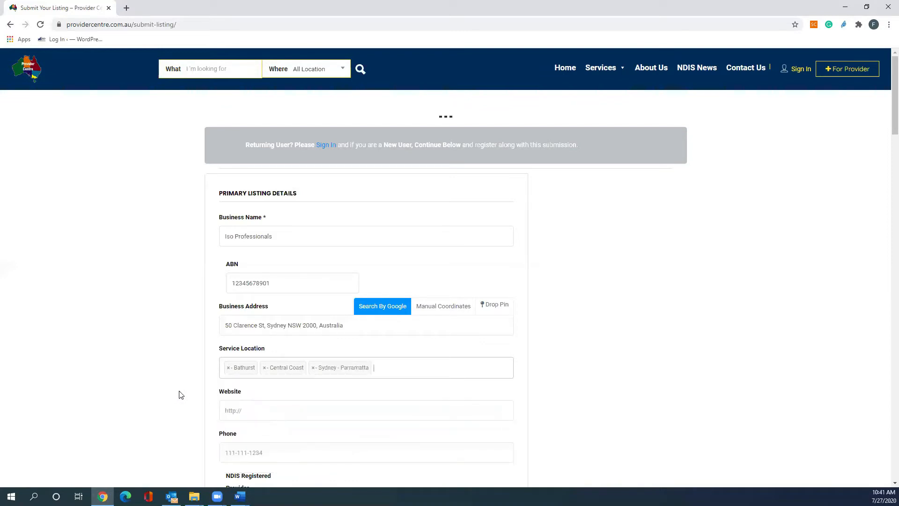
scroll(180, 395, "down", 1)
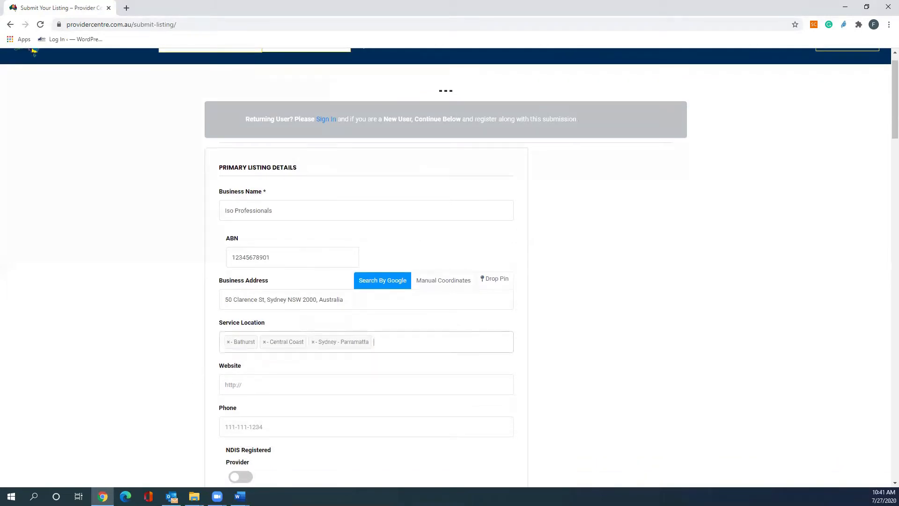
key("alt+Tab")
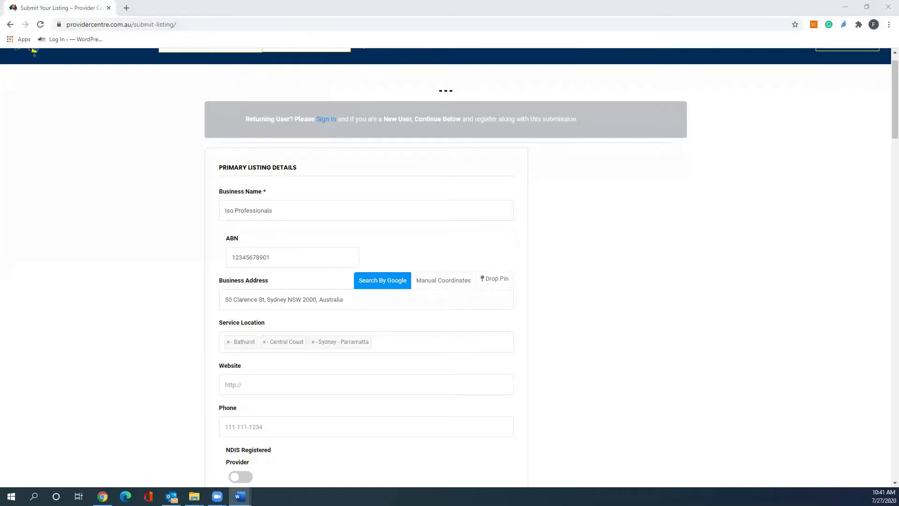
left_click(281, 380)
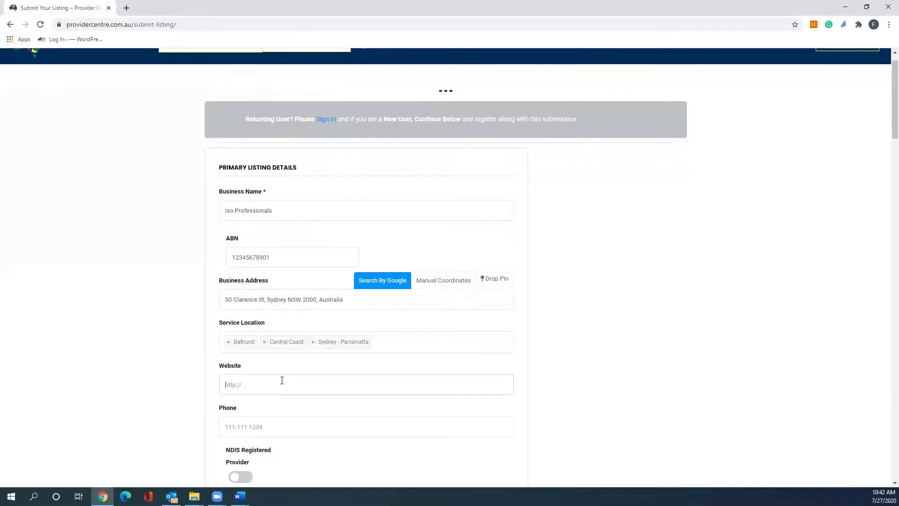
type("https://isop.com.au/")
Paste the business phone number into the Phone field.
key("alt+Tab")
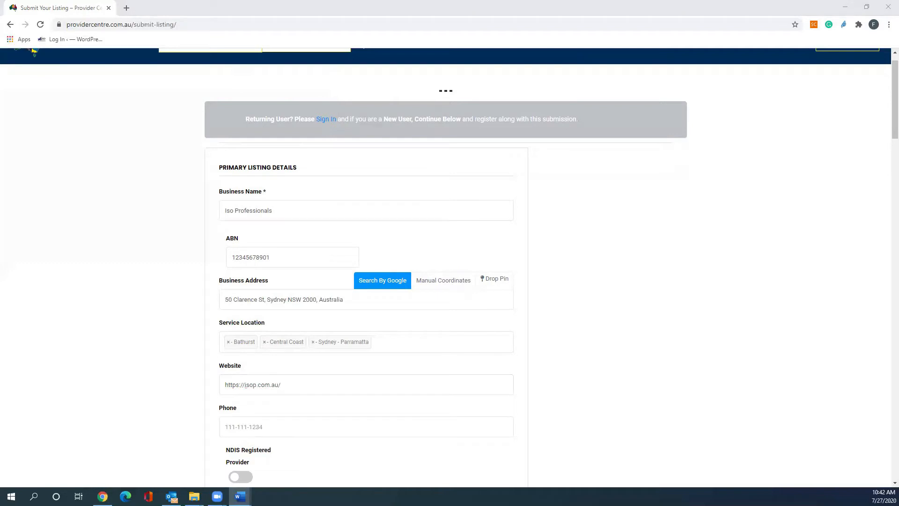
left_click(252, 428)
key("ctrl+v")
Tick all four age groups: 0-6, 7-16, 17-65 and Over 65.
scroll(182, 437, "down", 3)
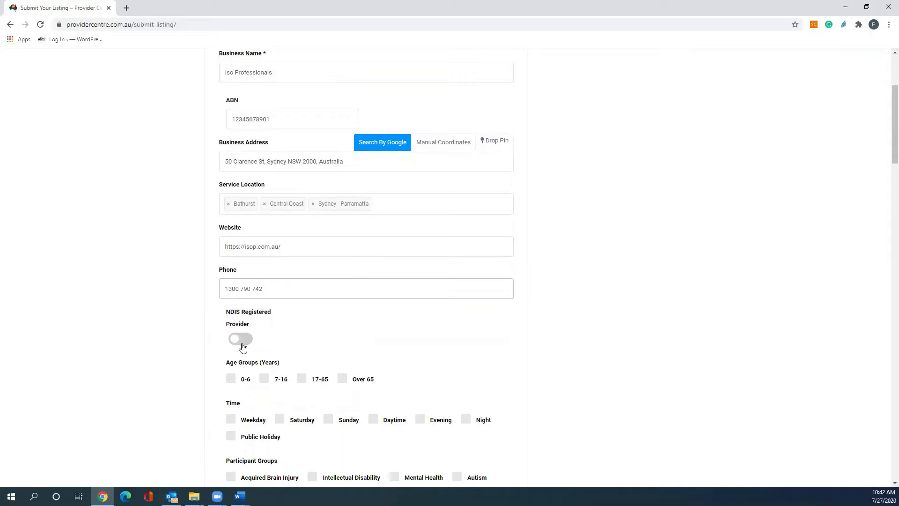
scroll(187, 368, "down", 1)
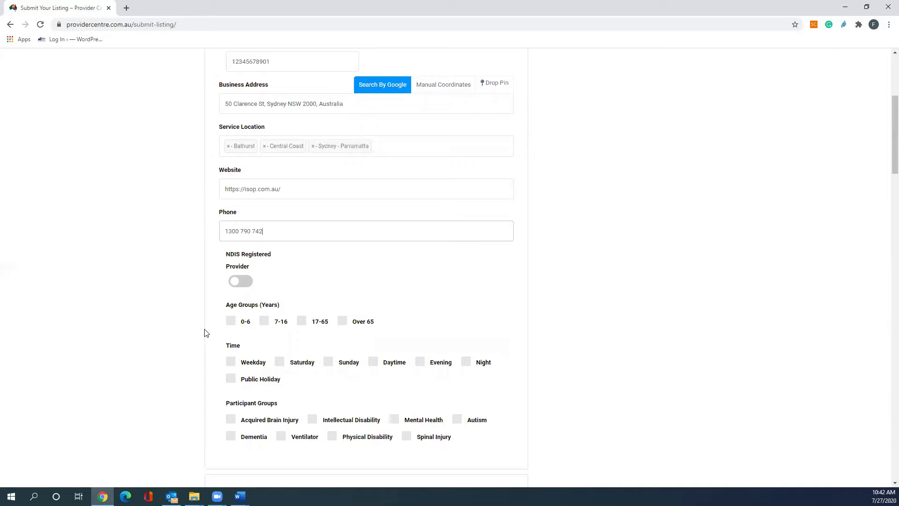
left_click(232, 322)
left_click(265, 322)
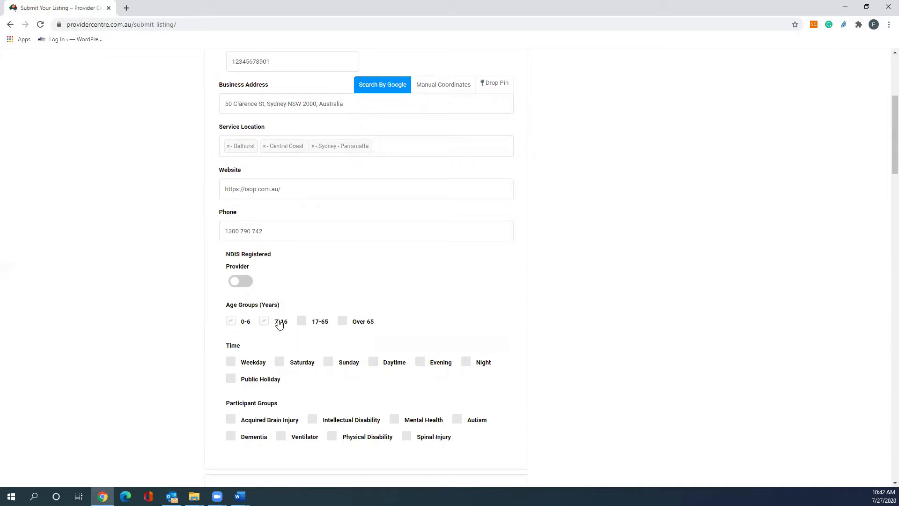
left_click(300, 322)
left_click(342, 322)
Tick every Time option from Weekday through Night plus Public Holiday.
scroll(191, 375, "down", 1)
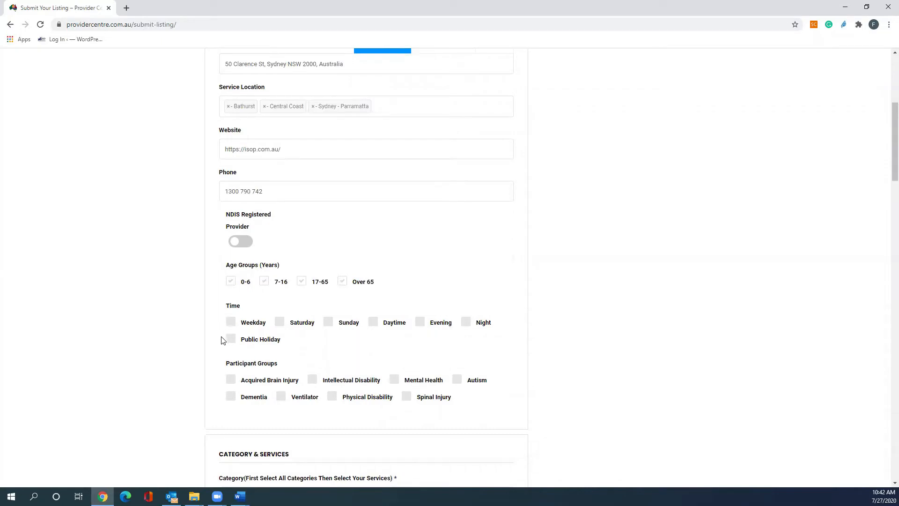
left_click(231, 326)
left_click(280, 324)
left_click(329, 325)
left_click(373, 321)
left_click(421, 324)
left_click(467, 323)
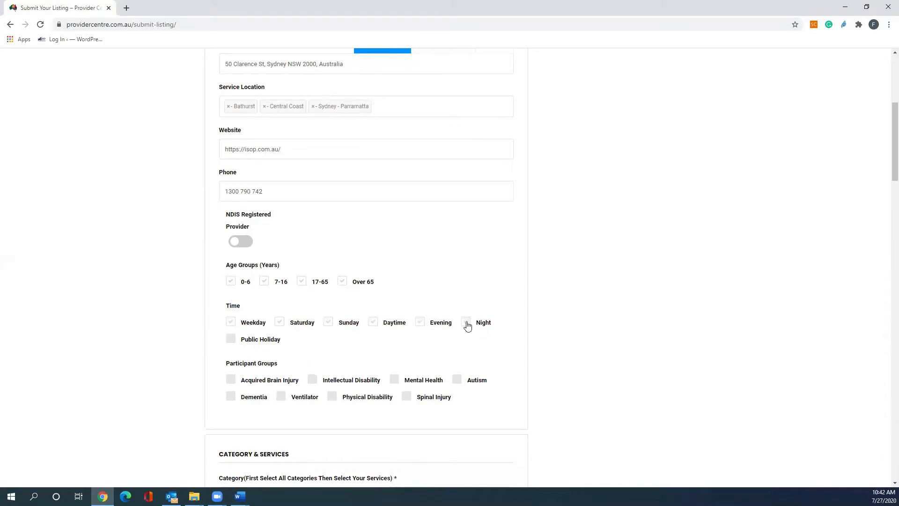
left_click(231, 340)
Tick all eight participant groups, from Acquired Brain Injury to Spinal Injury.
scroll(205, 346, "down", 1)
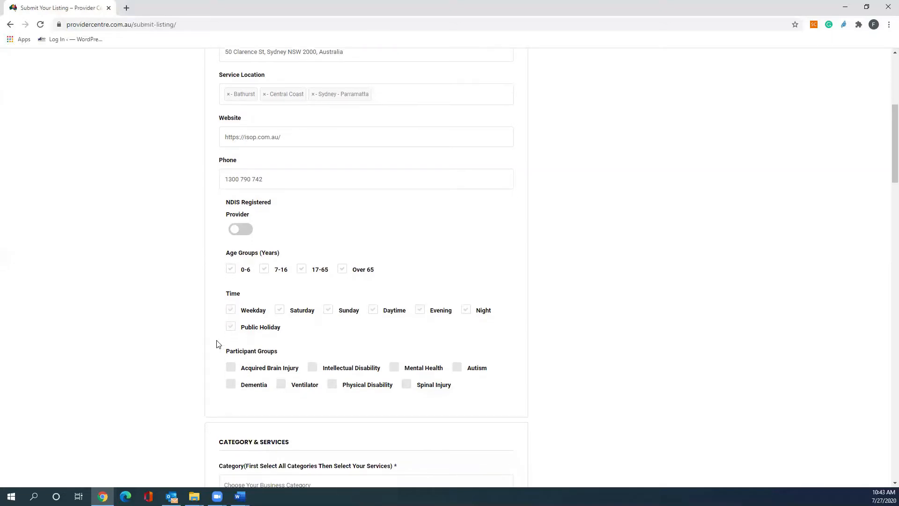
scroll(202, 325, "down", 1)
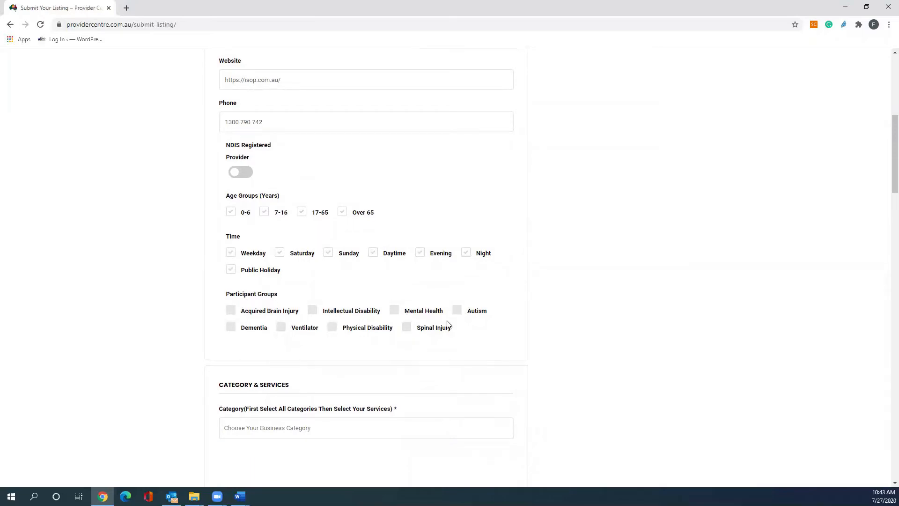
left_click(233, 313)
left_click(246, 331)
left_click(326, 312)
left_click(281, 328)
left_click(332, 330)
left_click(394, 311)
left_click(406, 327)
left_click(458, 311)
scroll(472, 342, "down", 2)
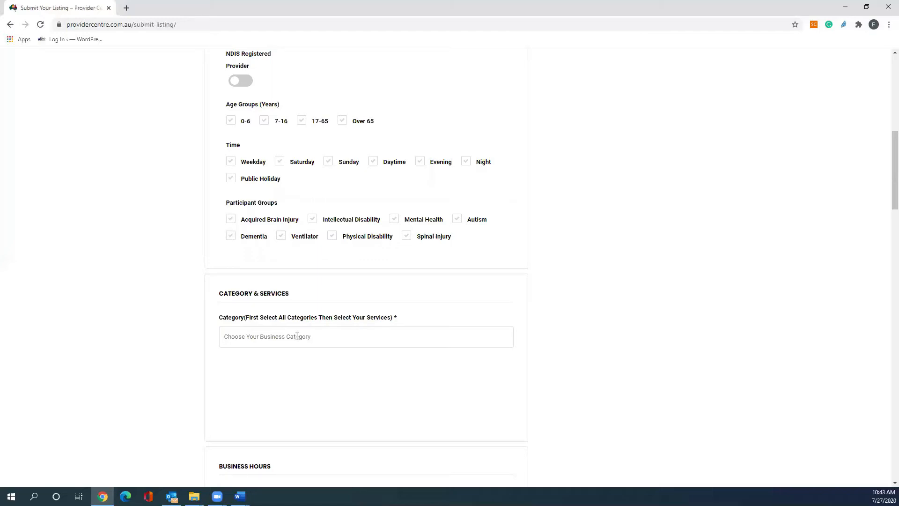
Select Tenancy Assistance and SDA, Therapy Support and Help around the House as business categories.
left_click(297, 336)
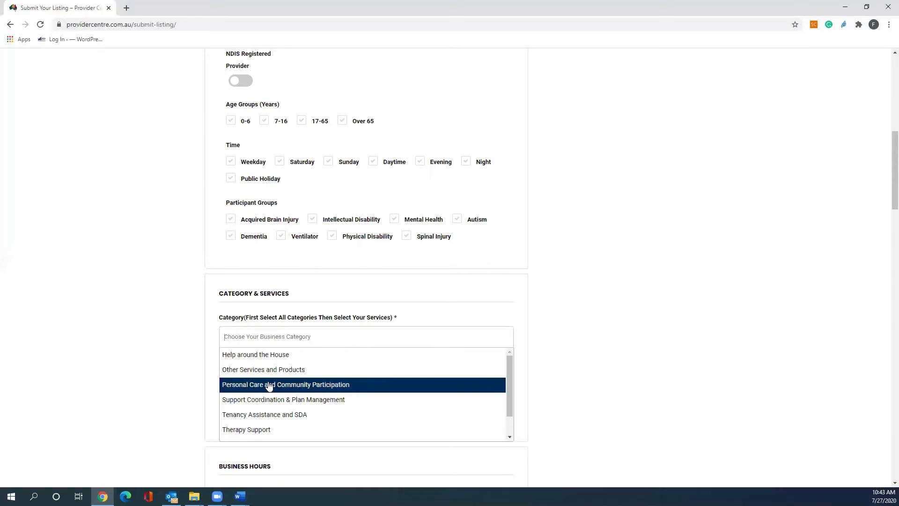
scroll(269, 385, "down", 1)
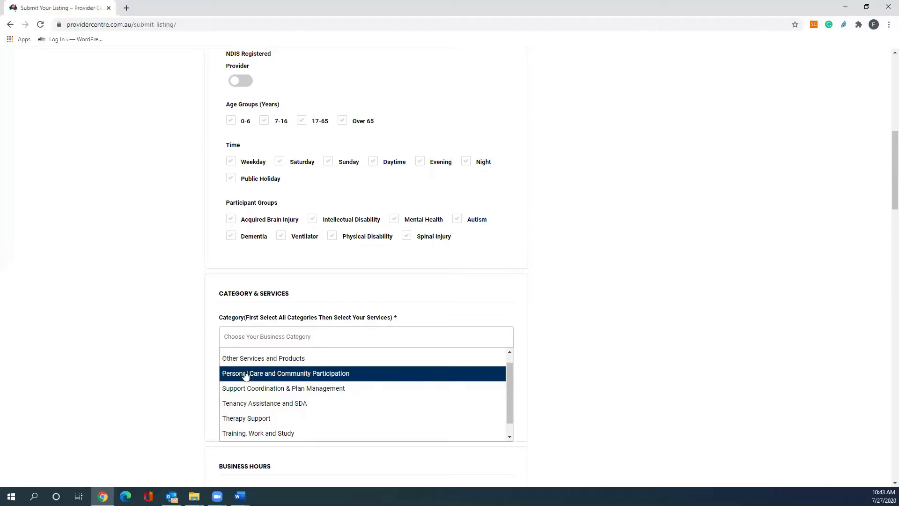
left_click(246, 405)
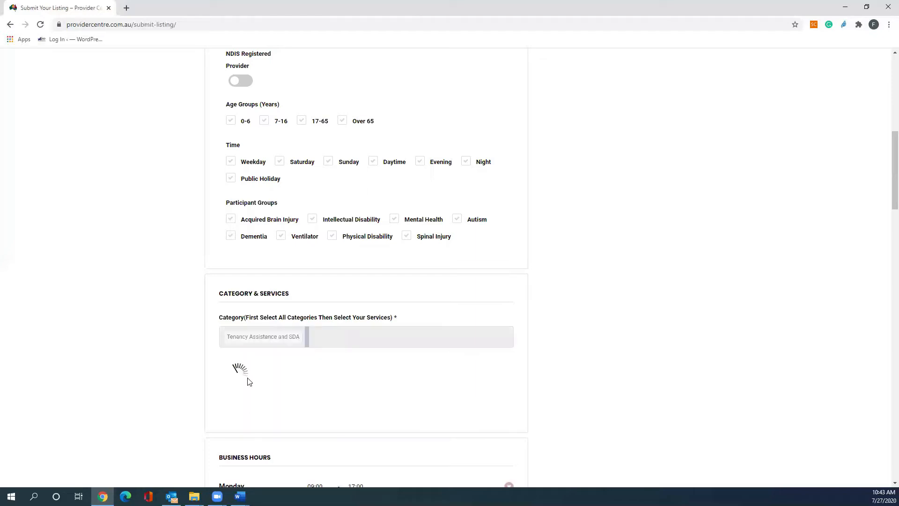
left_click(319, 336)
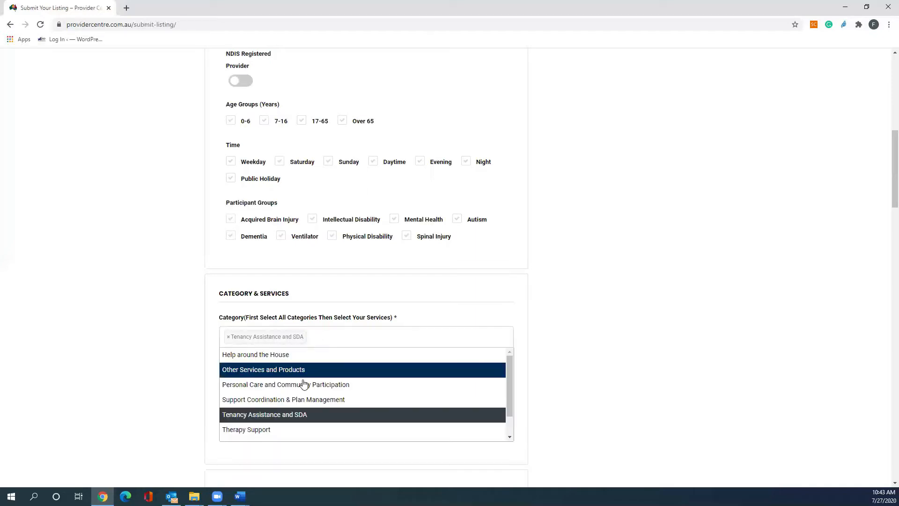
left_click(267, 431)
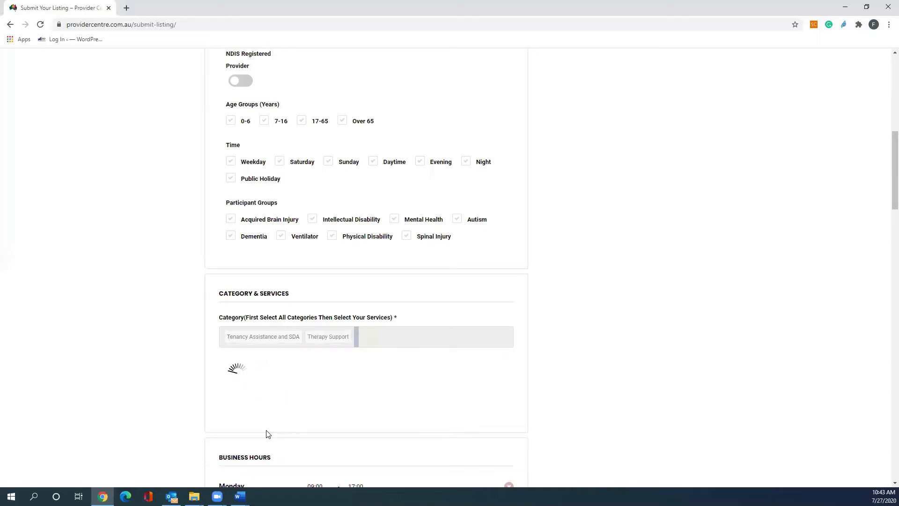
left_click(371, 336)
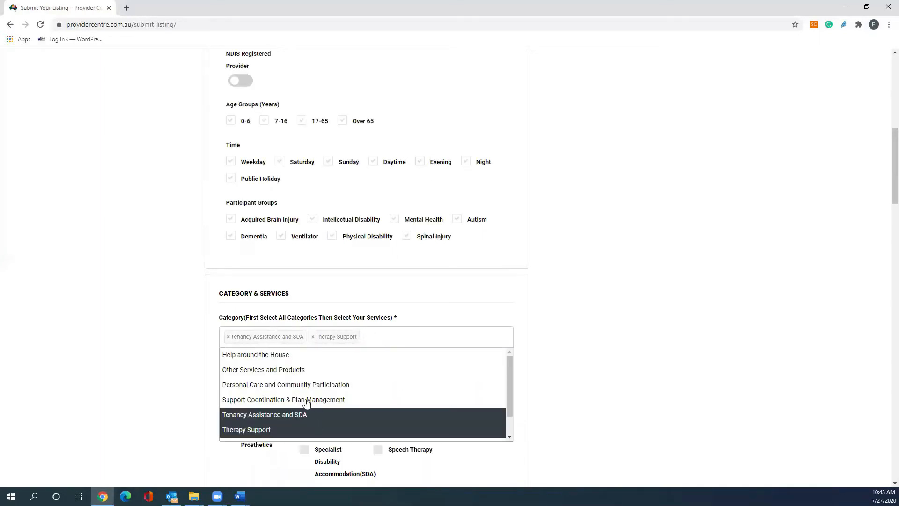
scroll(306, 403, "down", 1)
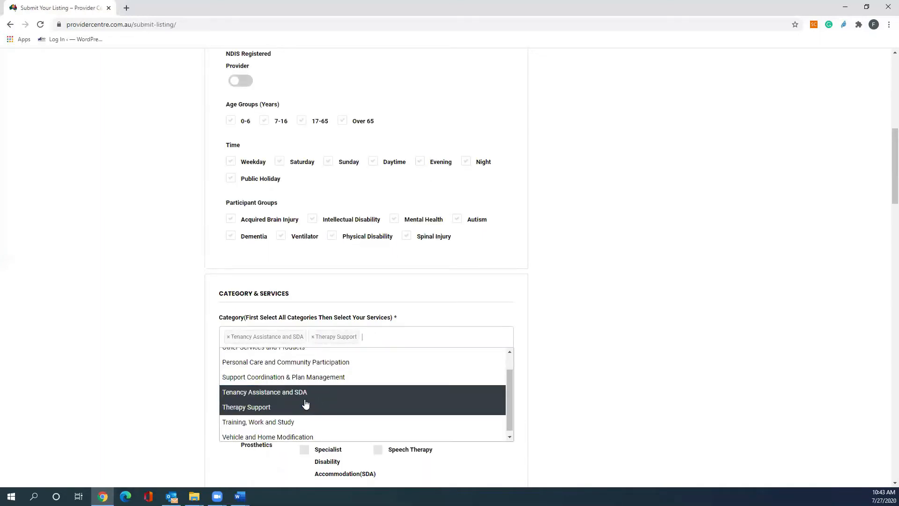
scroll(299, 395, "up", 1)
left_click(273, 358)
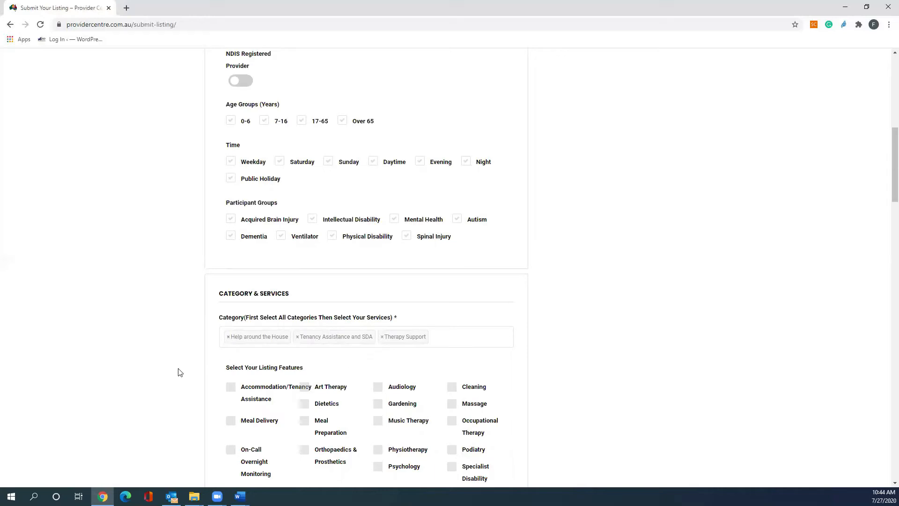
scroll(182, 378, "down", 2)
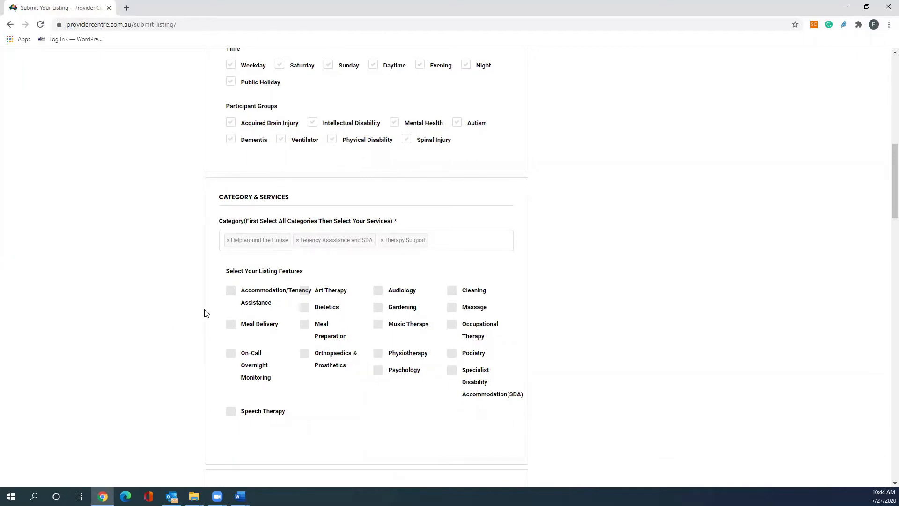
Tick the listing features Accommodation/Tenancy Assistance, Physiotherapy, Gardening, Cleaning and Specialist Disability Accommodation(SDA).
left_click(231, 293)
left_click(379, 355)
left_click(382, 311)
left_click(451, 291)
left_click(452, 375)
Add a Saturday business-hours entry set to 24 Hours.
scroll(435, 402, "down", 1)
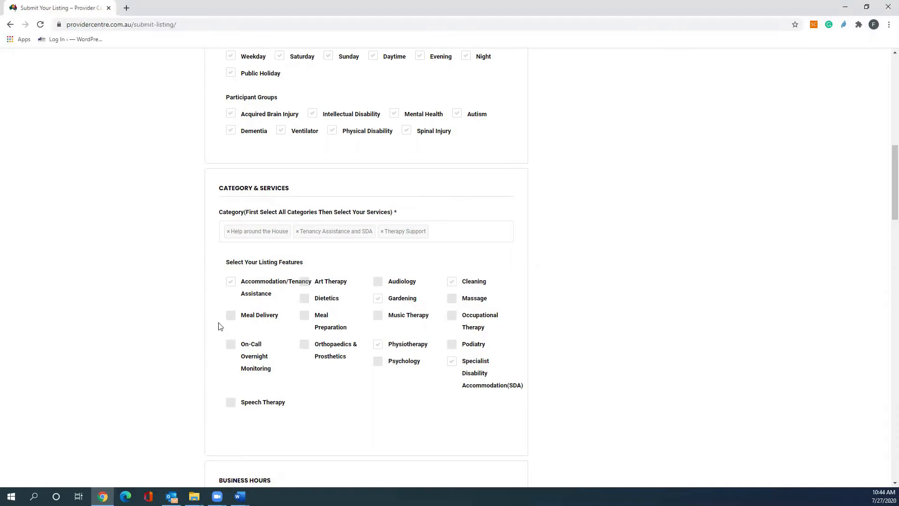
scroll(191, 367, "down", 2)
scroll(190, 367, "down", 2)
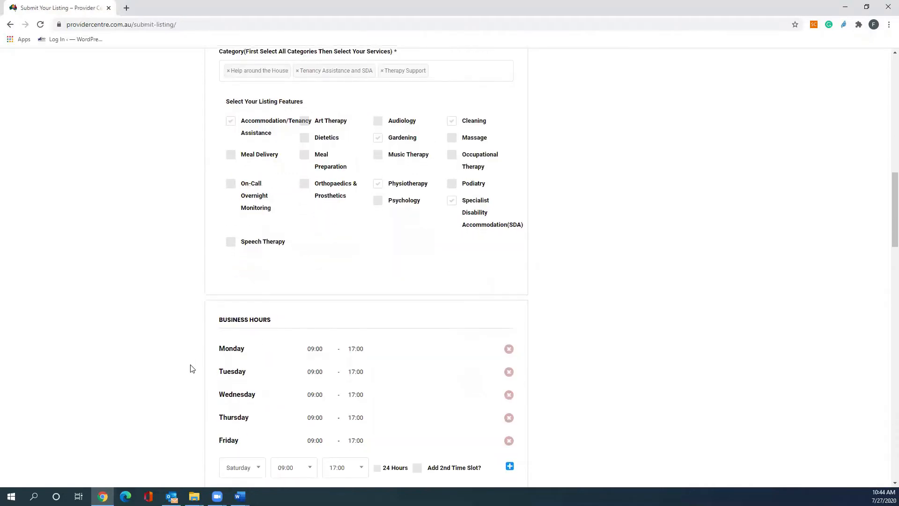
scroll(191, 368, "down", 1)
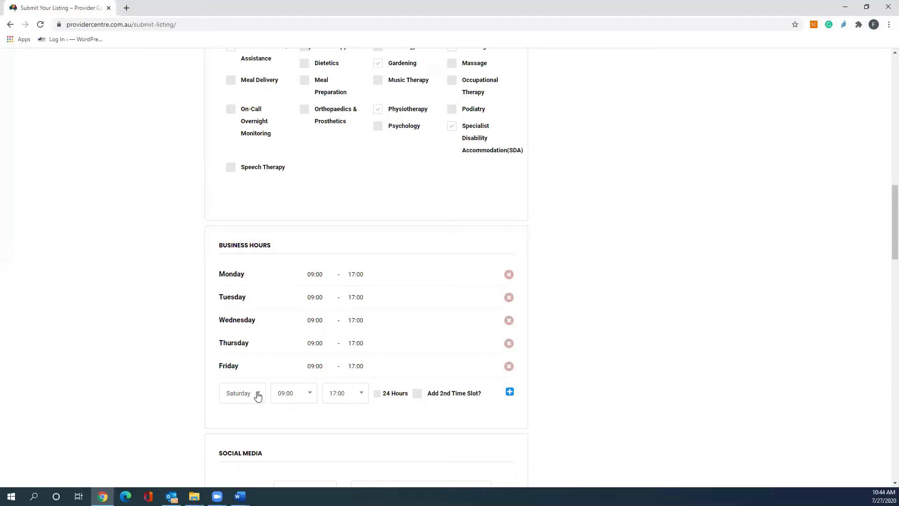
left_click(310, 396)
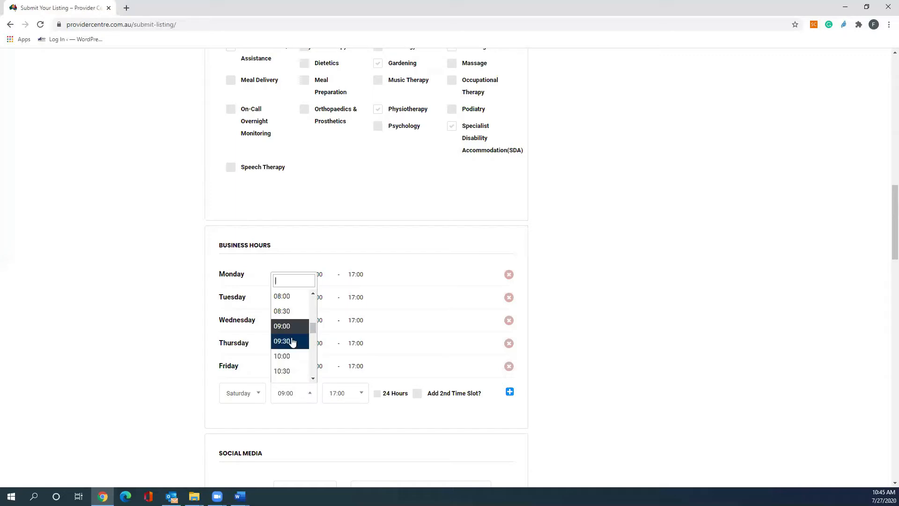
left_click(378, 397)
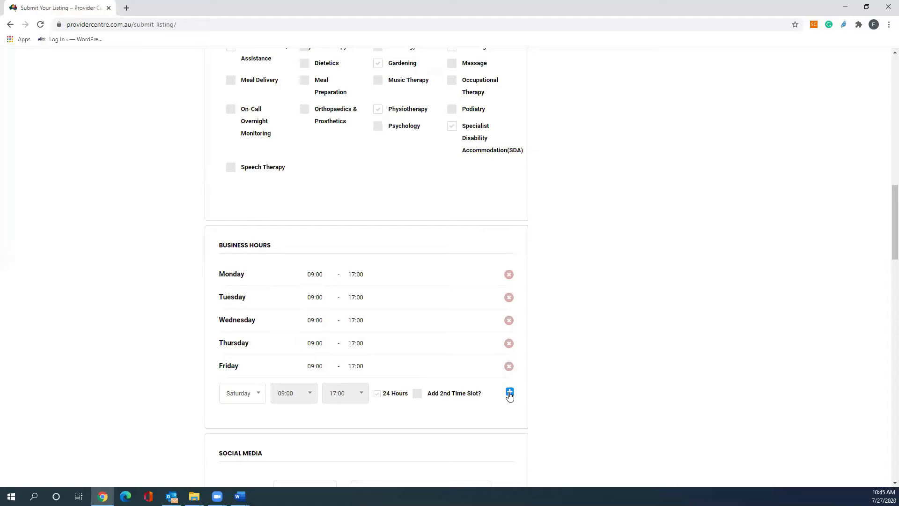
left_click(510, 393)
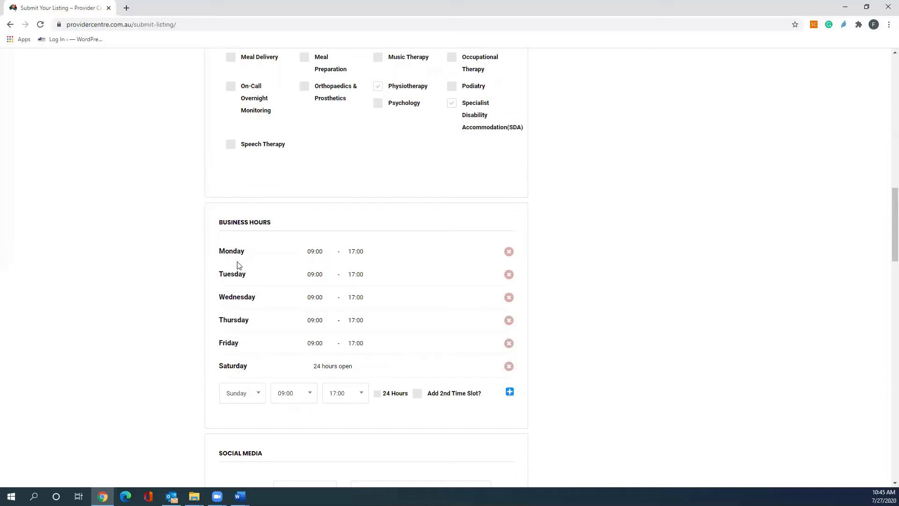
Remove the default Monday through Friday 09:00–17:00 business-hour entries.
left_click(508, 251)
left_click(508, 252)
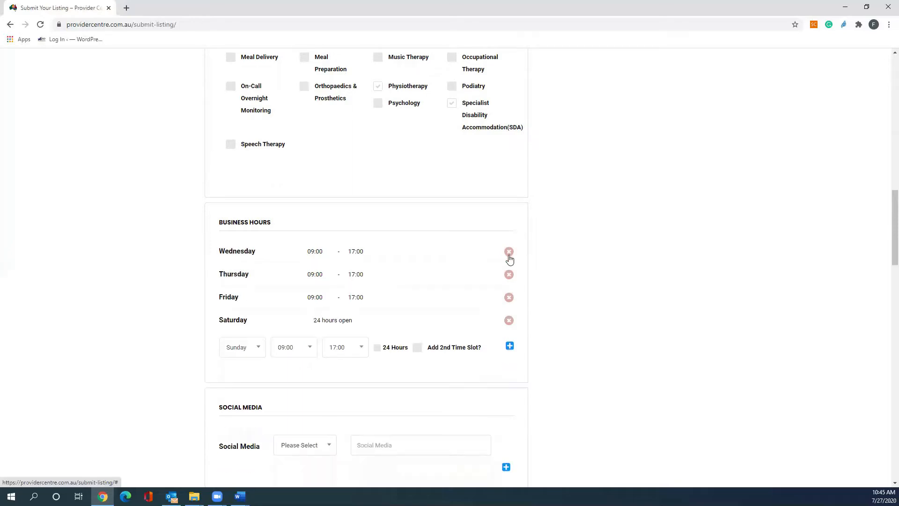
left_click(509, 253)
left_click(509, 253)
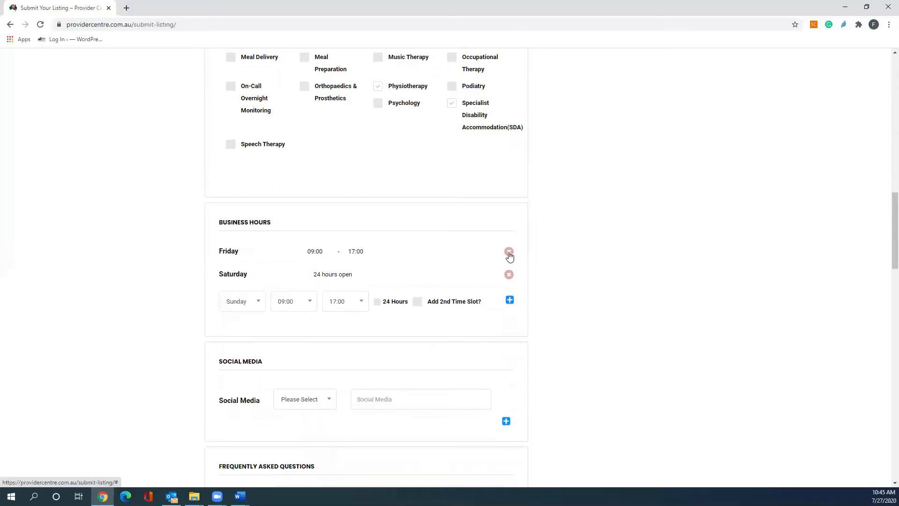
left_click(508, 253)
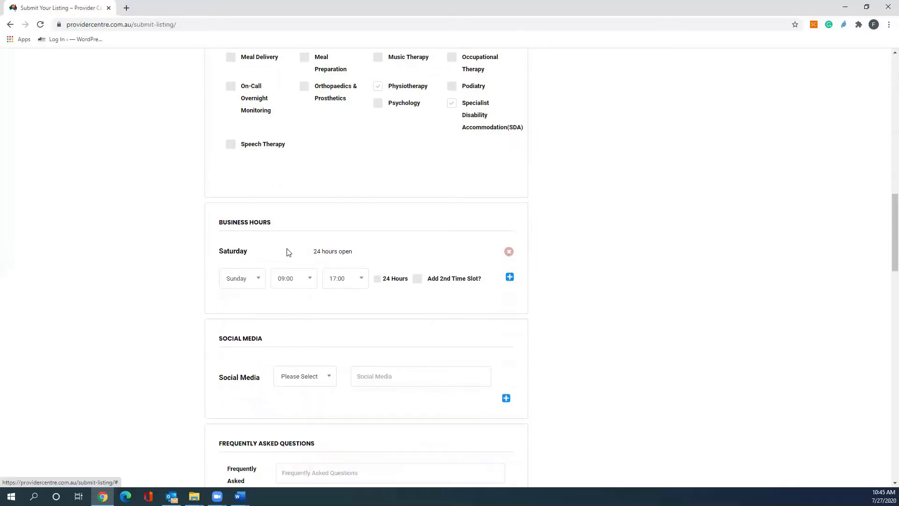
Add Monday as a 24 Hours entry and Tuesday with 09:00 to 17:00 business hours.
left_click(258, 280)
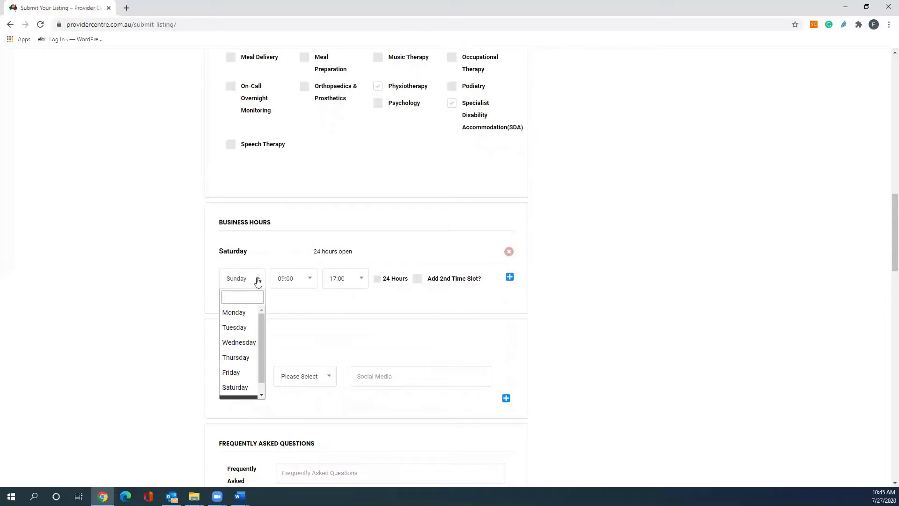
left_click(240, 318)
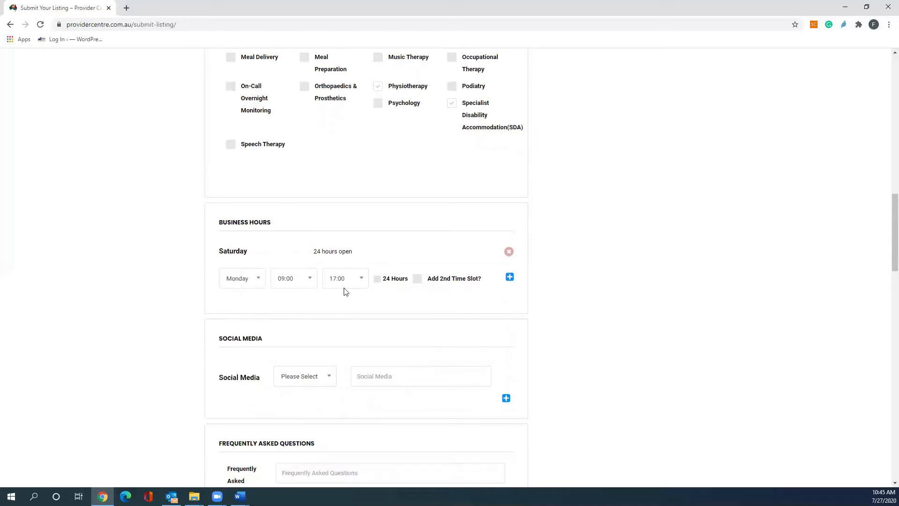
left_click(377, 279)
left_click(509, 277)
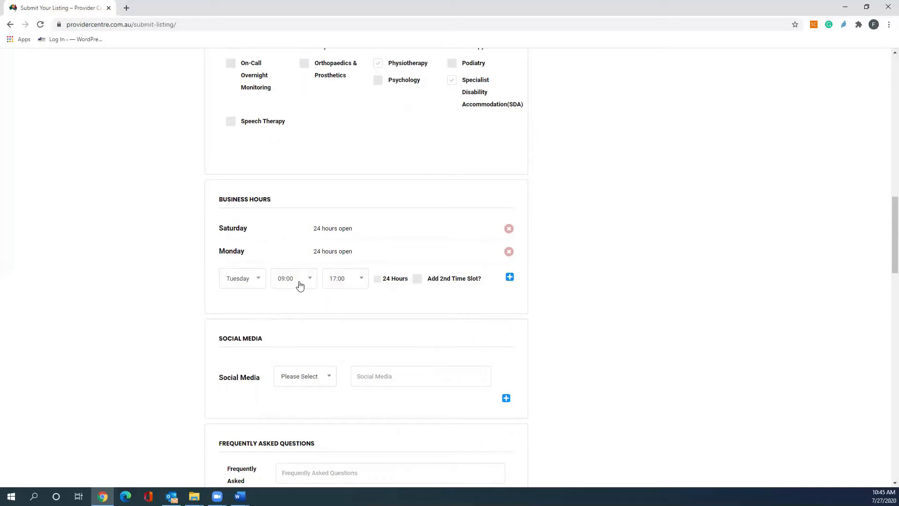
left_click(509, 278)
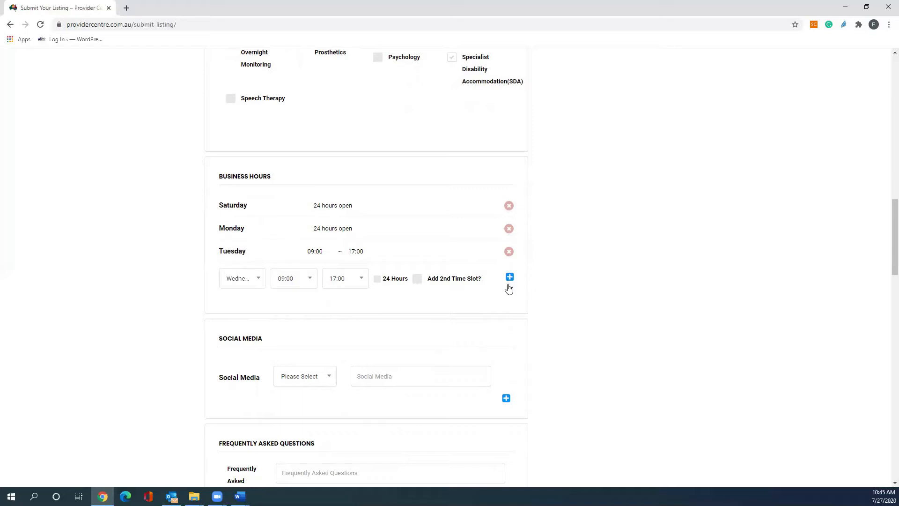
scroll(510, 305, "down", 2)
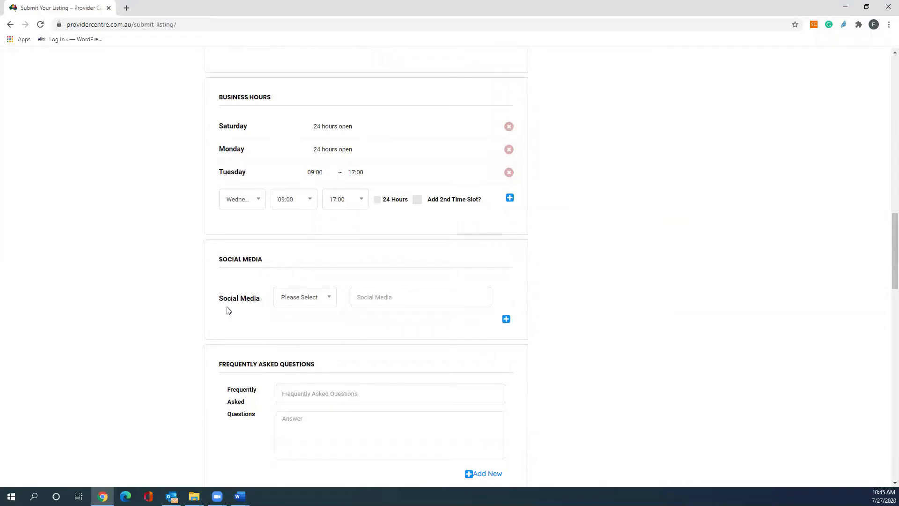
left_click(329, 300)
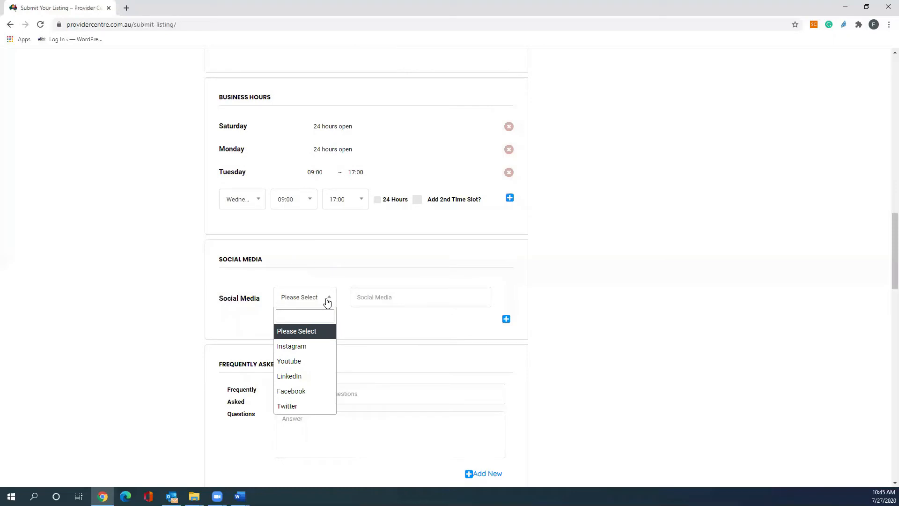
left_click(308, 395)
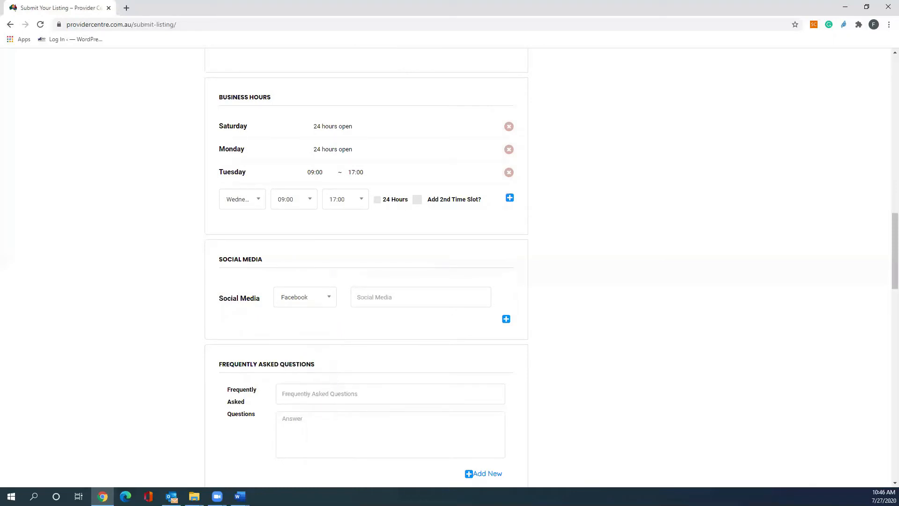
key("alt+Tab")
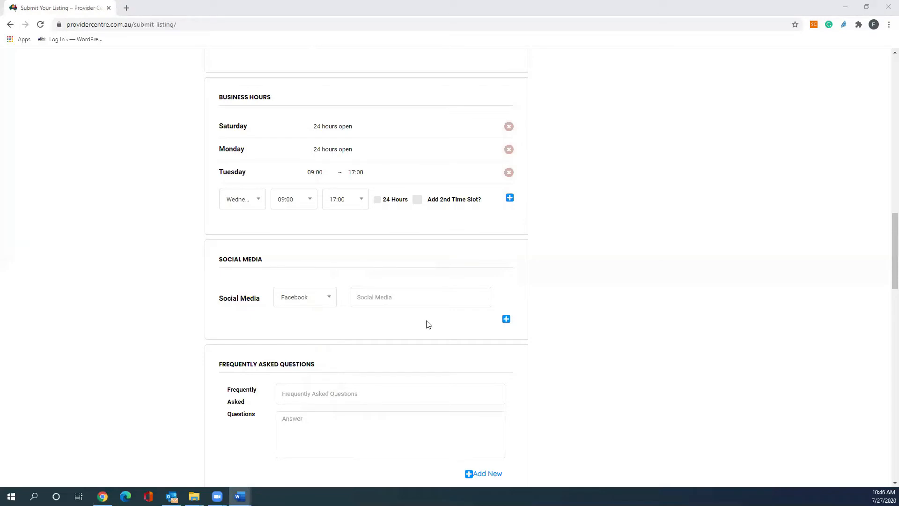
left_click(374, 295)
key("ctrl+v")
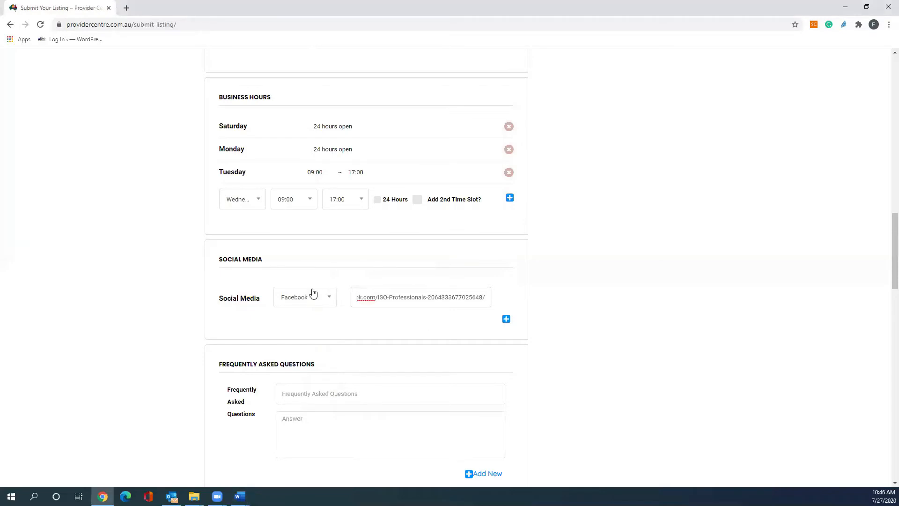
scroll(180, 348, "down", 3)
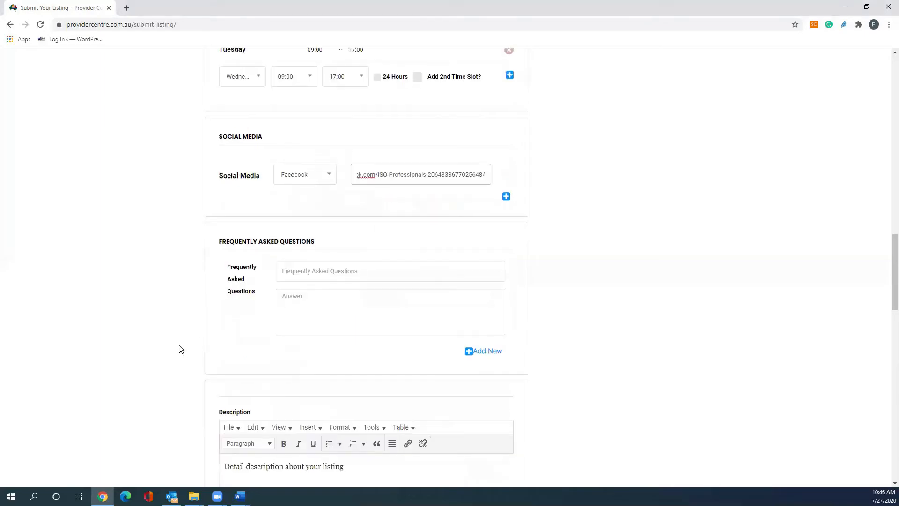
scroll(179, 348, "down", 1)
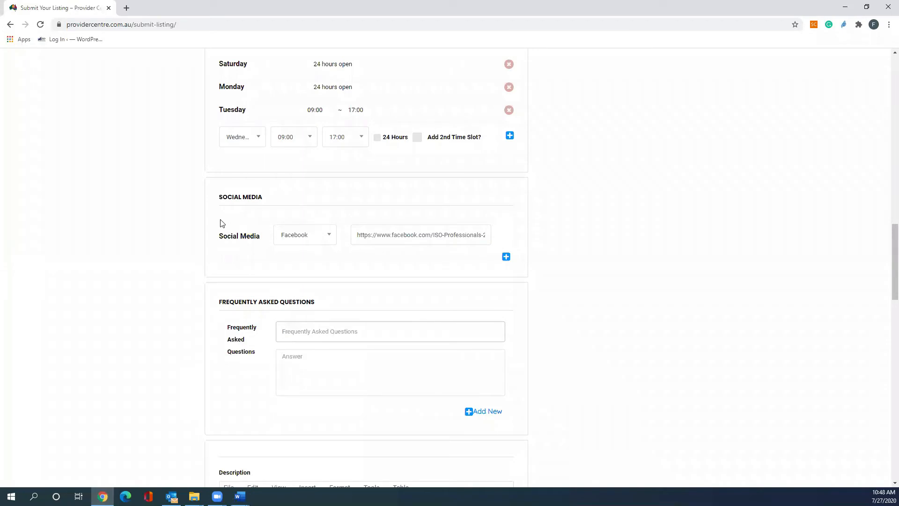
left_click(506, 257)
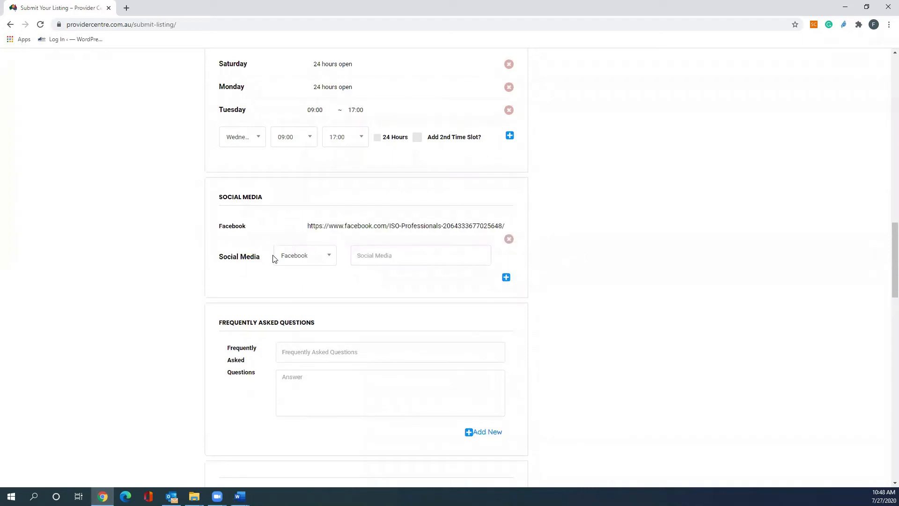
left_click(328, 258)
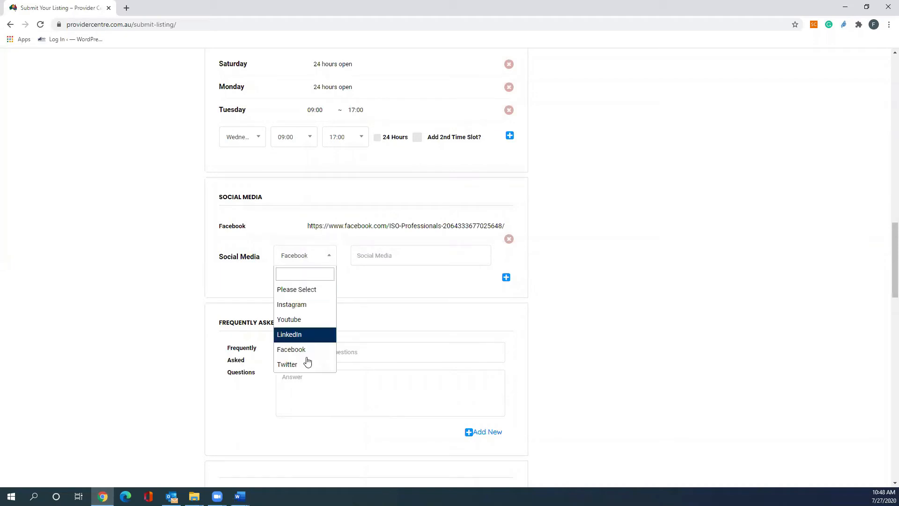
left_click(410, 302)
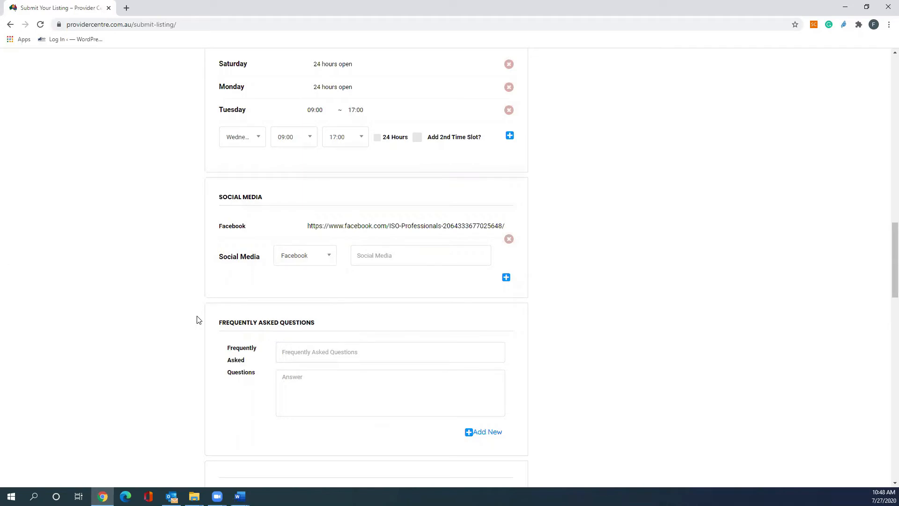
scroll(197, 319, "down", 1)
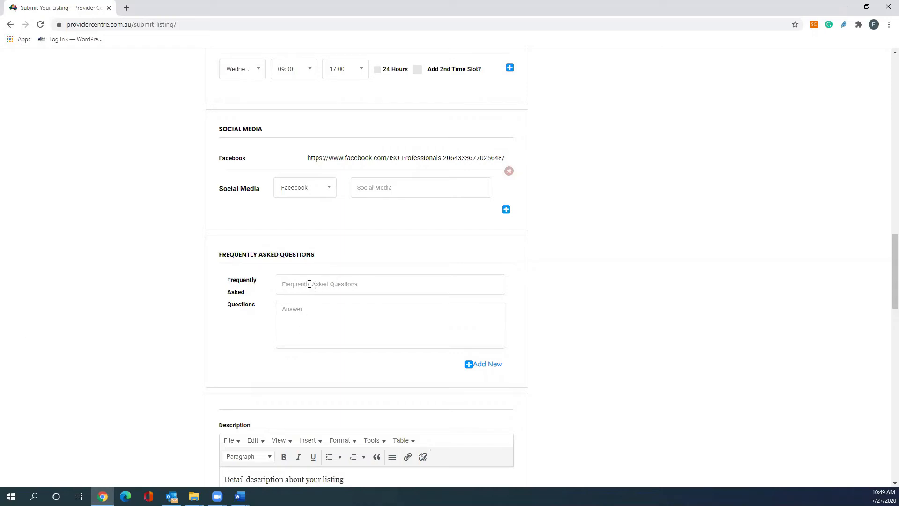
Paste "Our Value" as the first FAQ question and paste its answer text from the document.
key("alt+Tab")
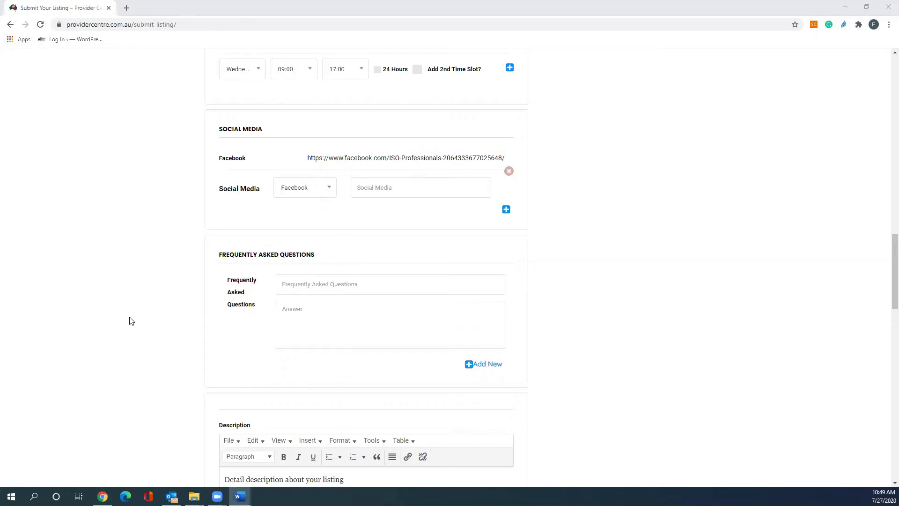
left_click(298, 283)
type("Our Value")
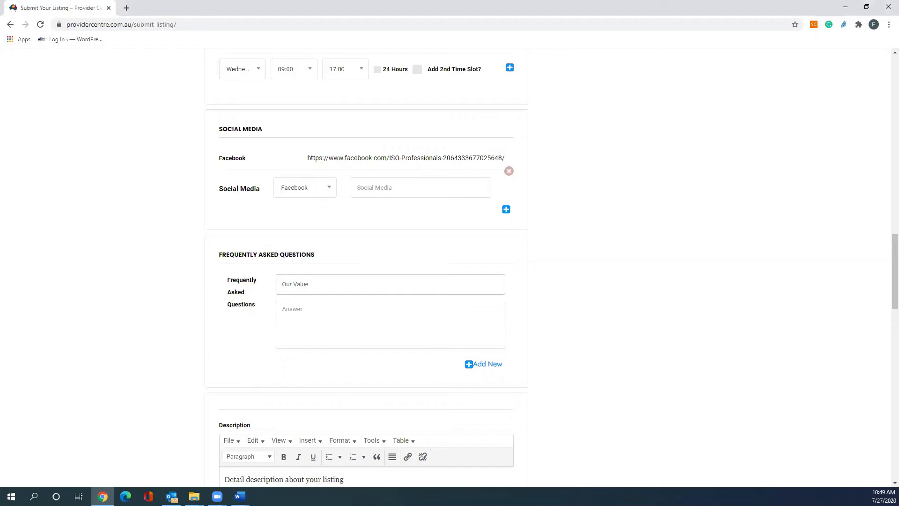
key("alt+Tab")
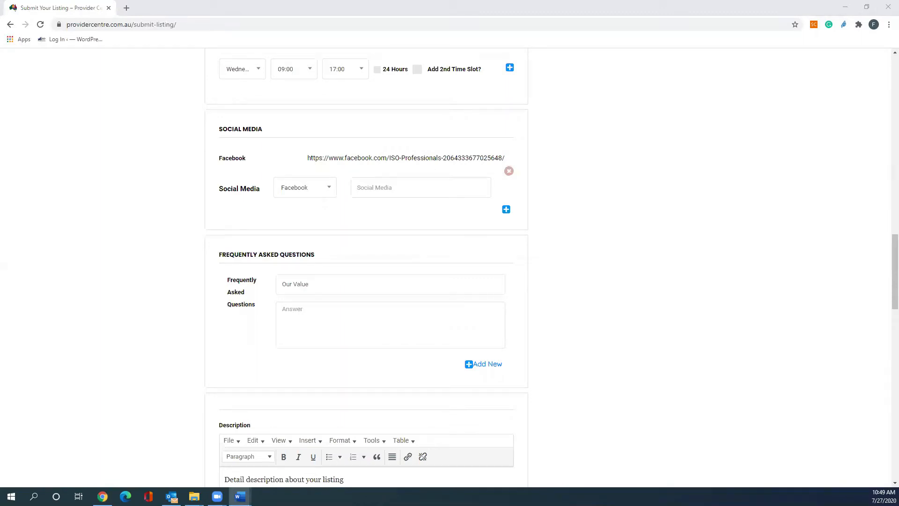
left_click(353, 308)
key("ctrl+v")
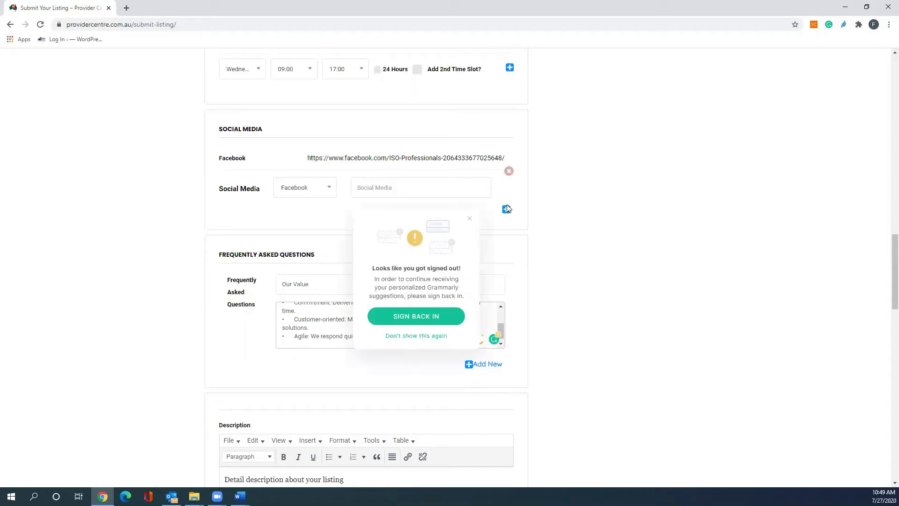
scroll(507, 209, "up", 1)
left_click(469, 244)
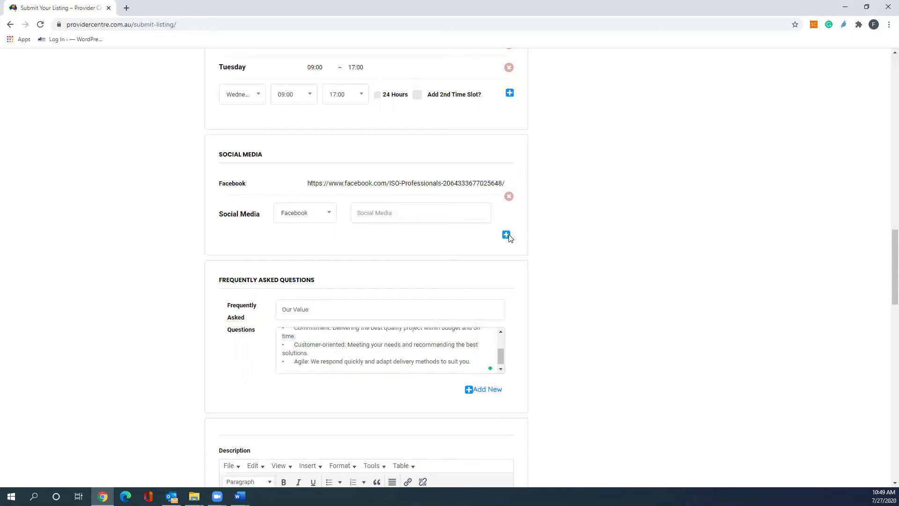
Add a second FAQ entry.
scroll(520, 360, "up", 1)
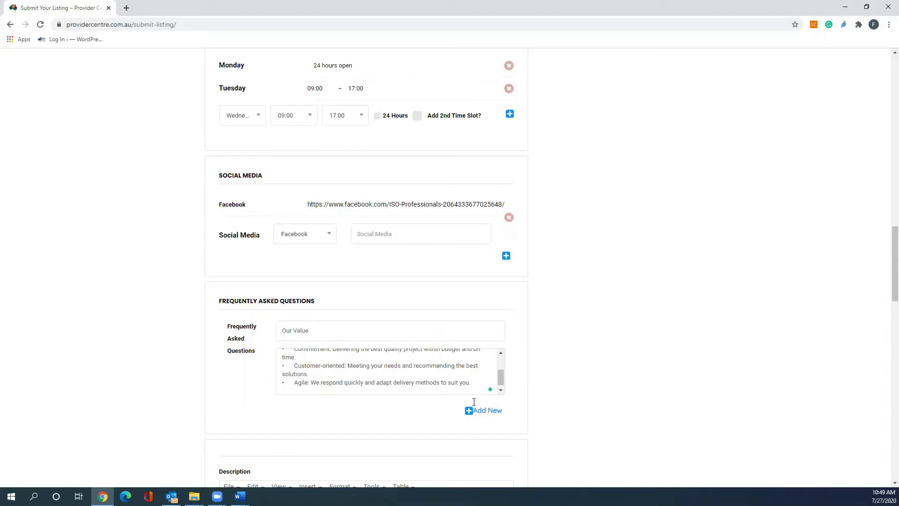
left_click(482, 410)
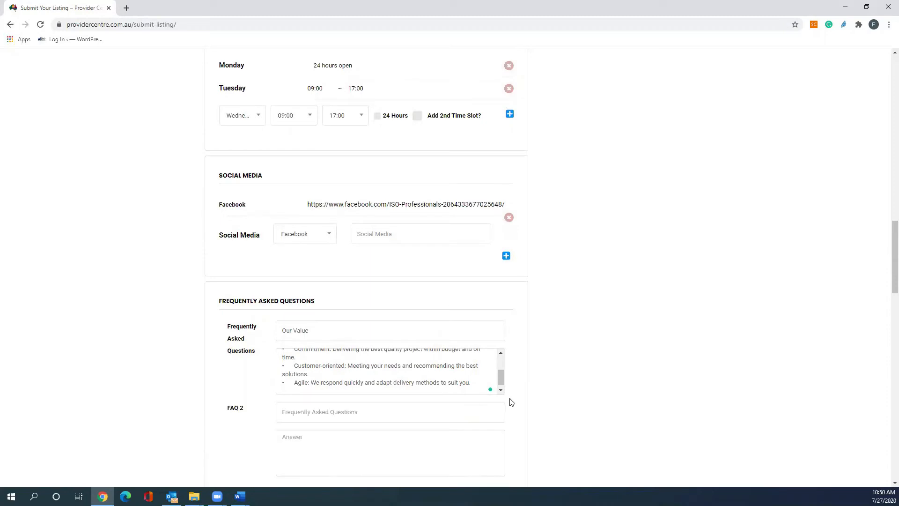
scroll(509, 402, "down", 2)
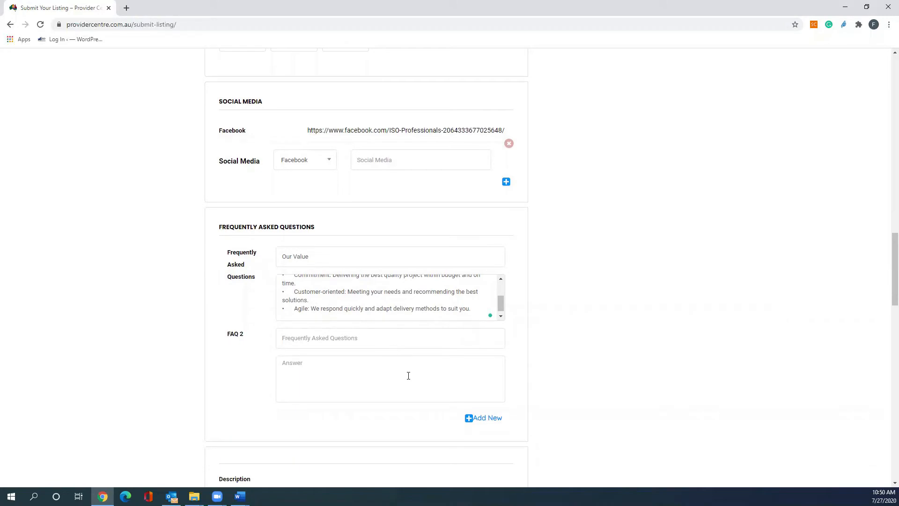
scroll(523, 353, "down", 1)
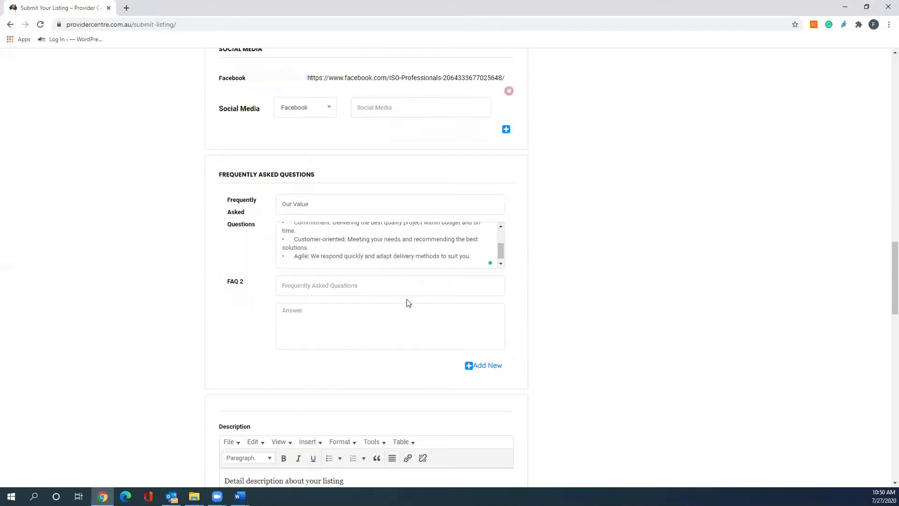
scroll(543, 353, "down", 3)
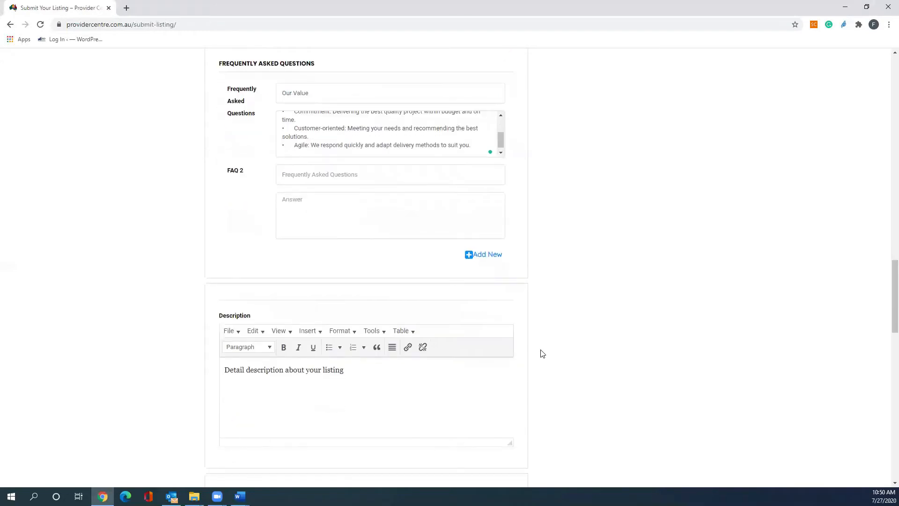
scroll(542, 353, "down", 2)
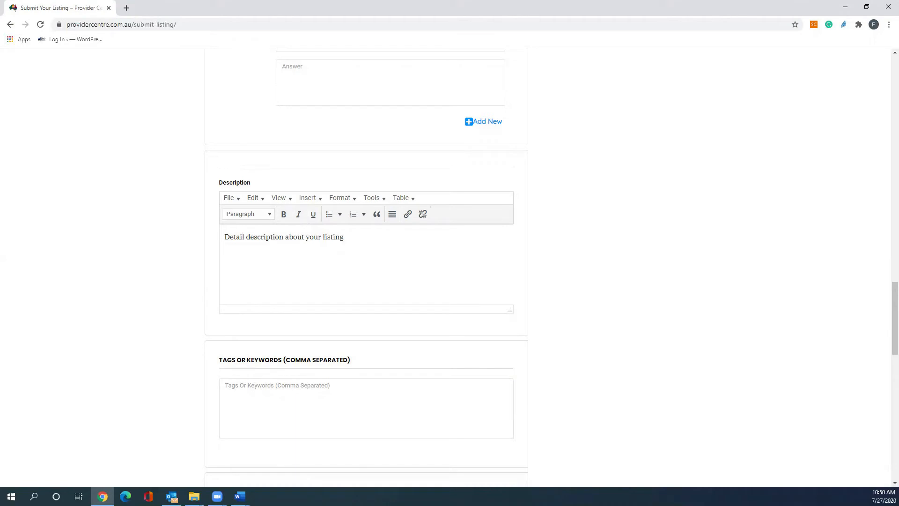
Paste the company description from the document into the Description editor, replacing the placeholder text.
key("alt+Tab")
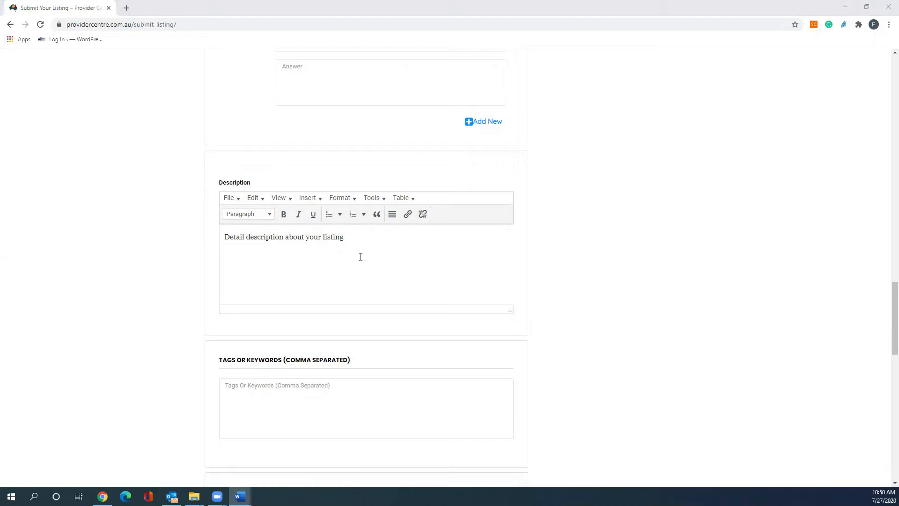
left_click(360, 255)
left_click_drag(358, 239, 216, 242)
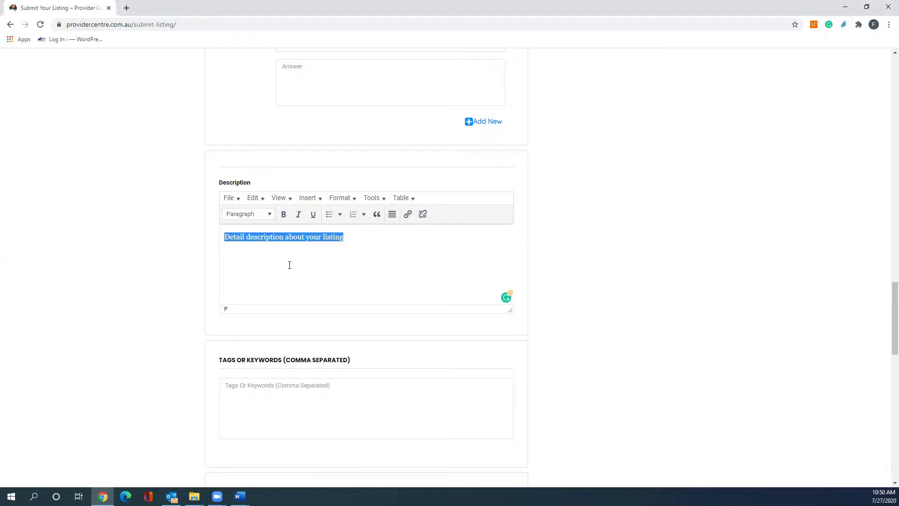
key("ctrl+v")
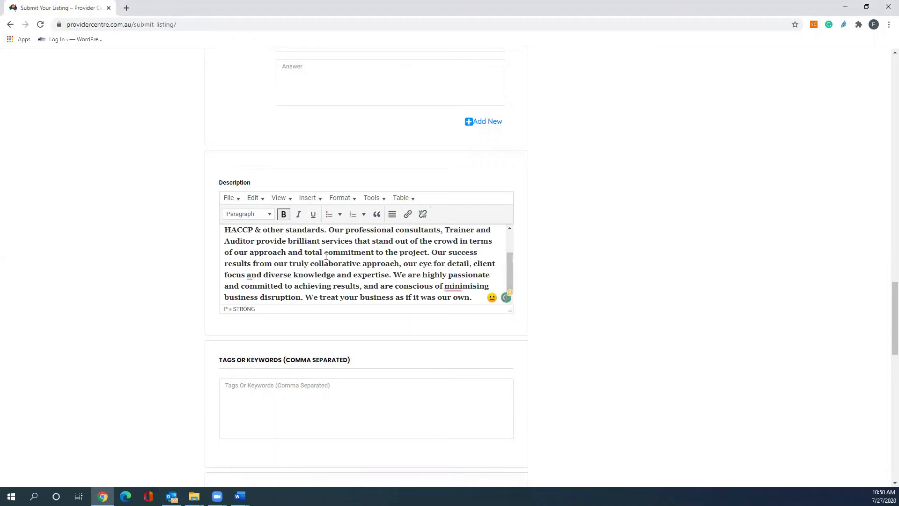
Paste the tags NDIS Provider, Cleaning, Gardening, Specialist Disability support, Occupational Therapy, Interpreter, Meal Preparation into the Tags or Keywords field.
scroll(327, 255, "up", 2)
scroll(562, 282, "down", 1)
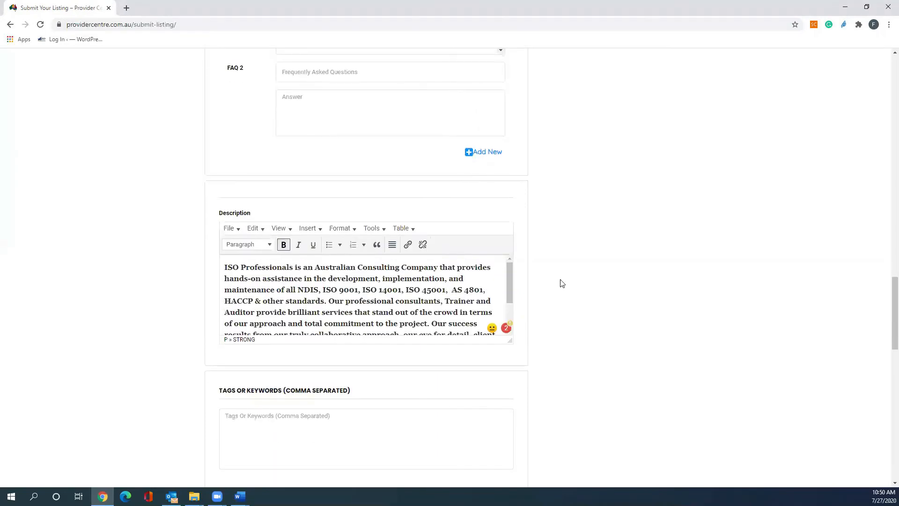
scroll(549, 283, "down", 2)
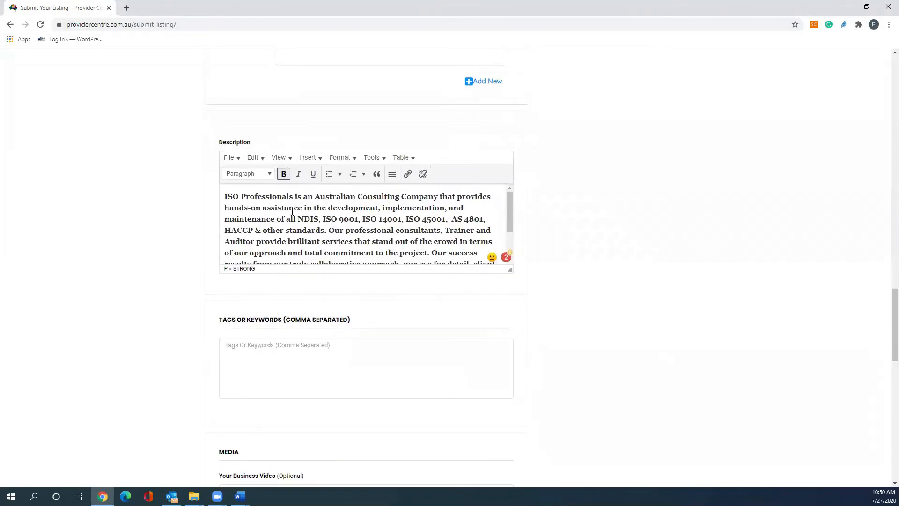
scroll(288, 208, "down", 1)
scroll(281, 206, "up", 1)
scroll(197, 241, "down", 3)
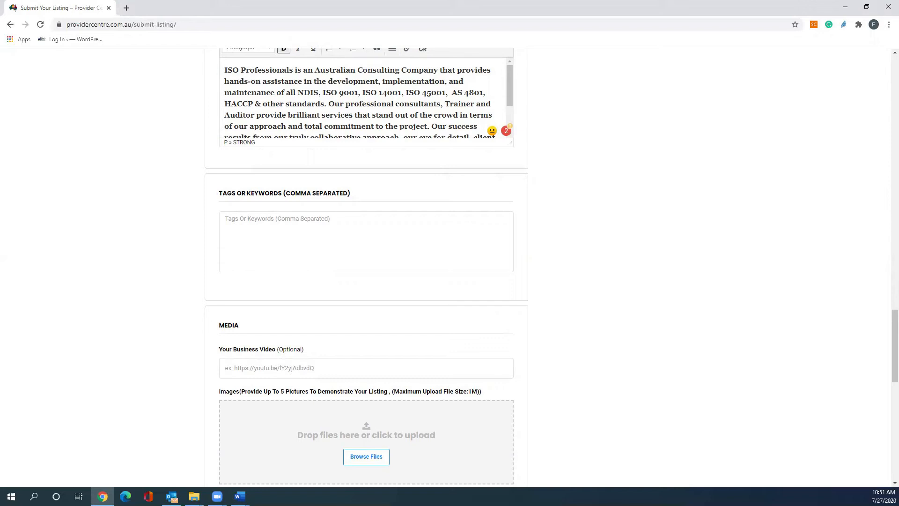
key("alt+Tab")
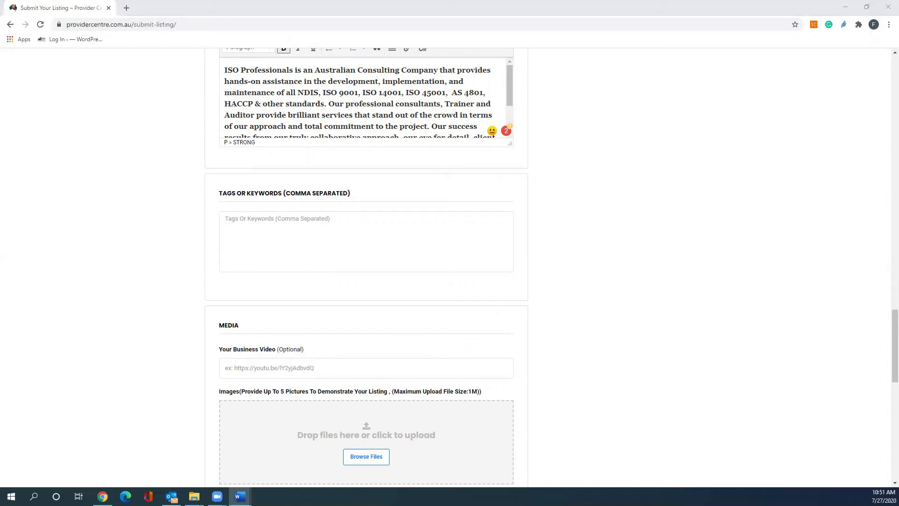
left_click(275, 237)
type("NDIS Provider, Cleaning, Gardening, Specialist Disability support, Occupational Therapy, Interpreter, Meal Preparation")
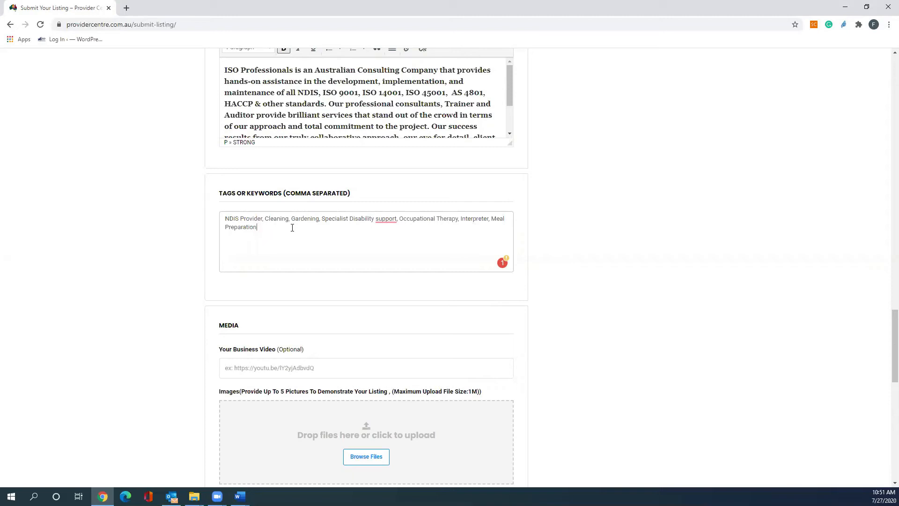
scroll(292, 228, "down", 3)
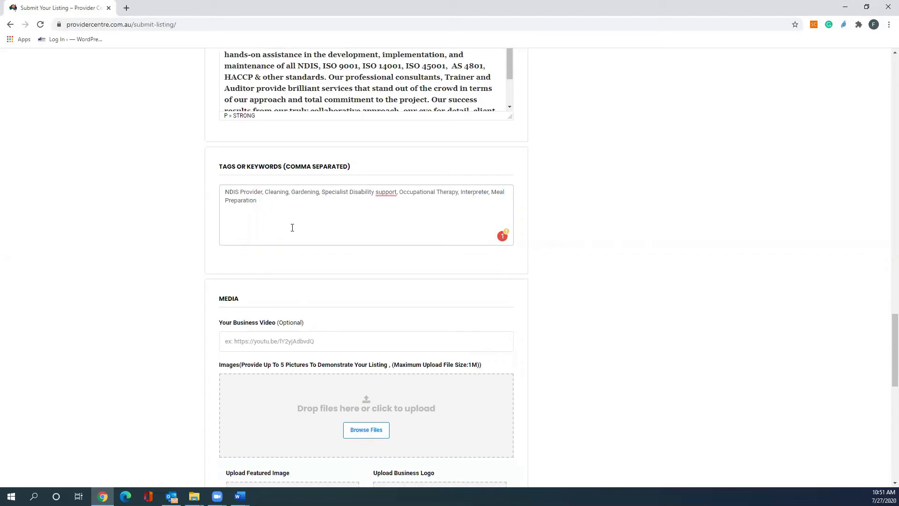
scroll(292, 231, "down", 1)
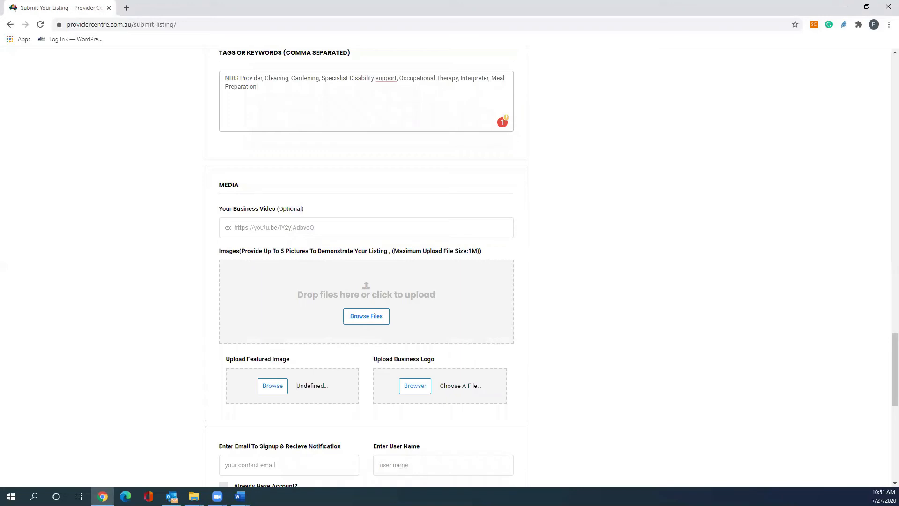
key("alt+Tab")
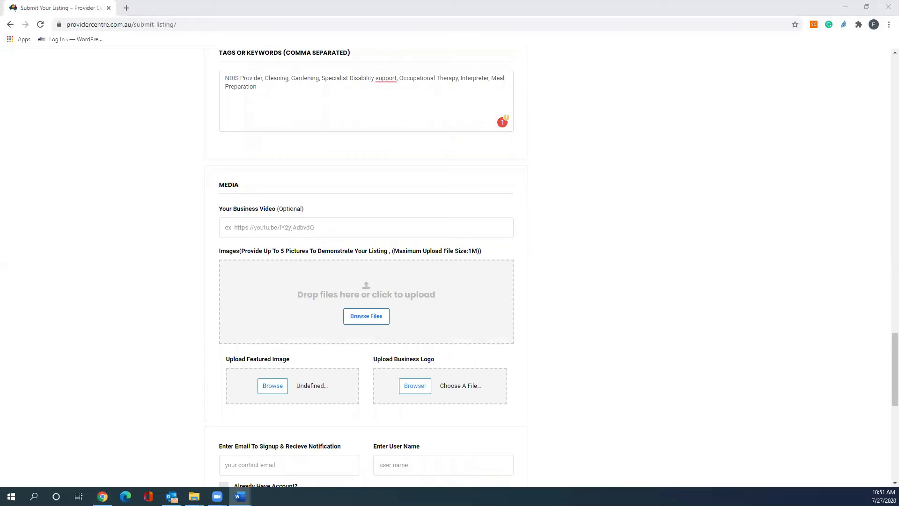
left_click(261, 231)
type("https://www.youtube.com/watch?v=aY0FI7zxN0U&t=17s")
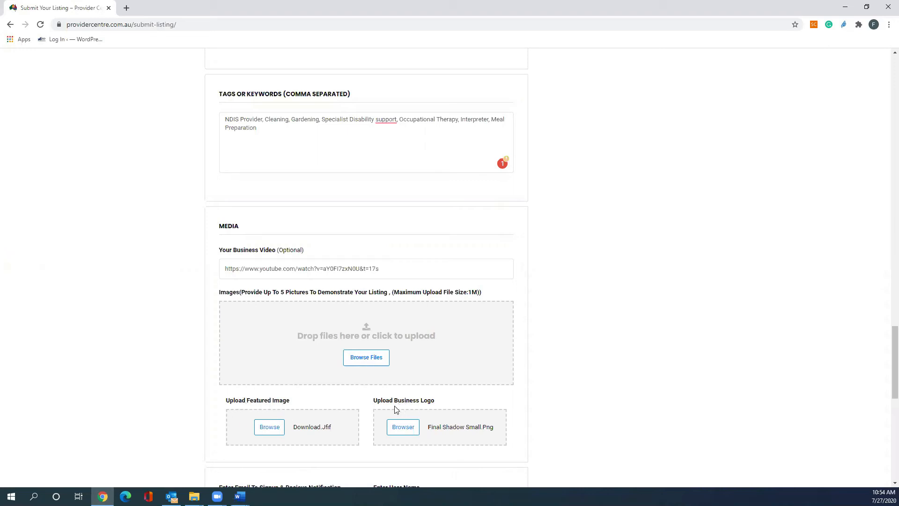
Choose the final shadow small image as the business logo and the download image as the featured image.
left_click(410, 431)
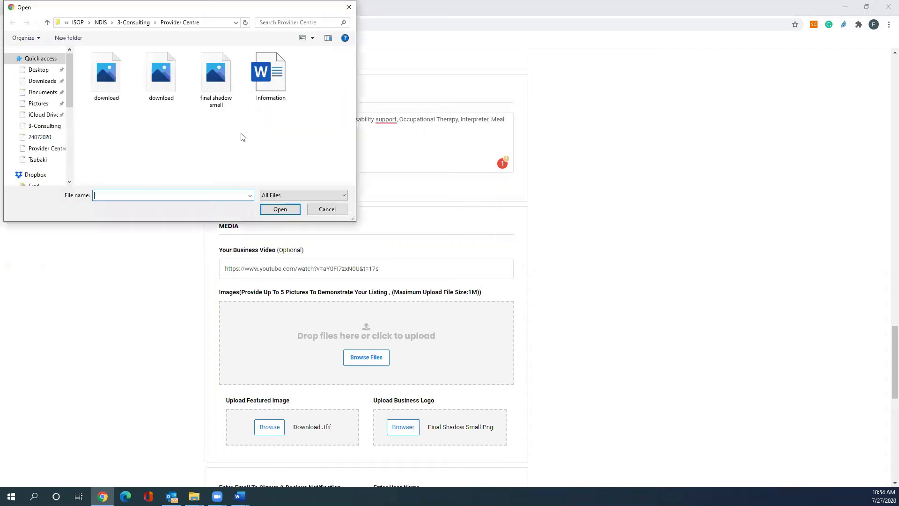
left_click(211, 85)
double_click(211, 85)
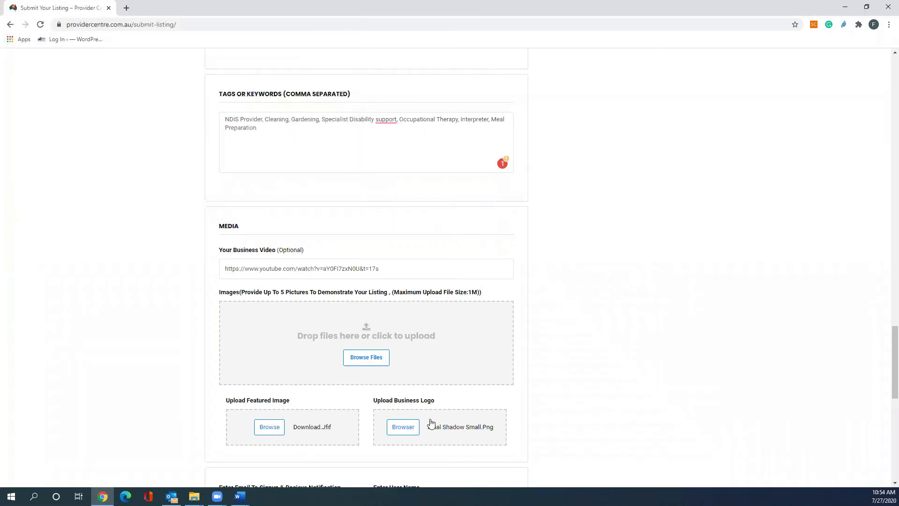
left_click(277, 428)
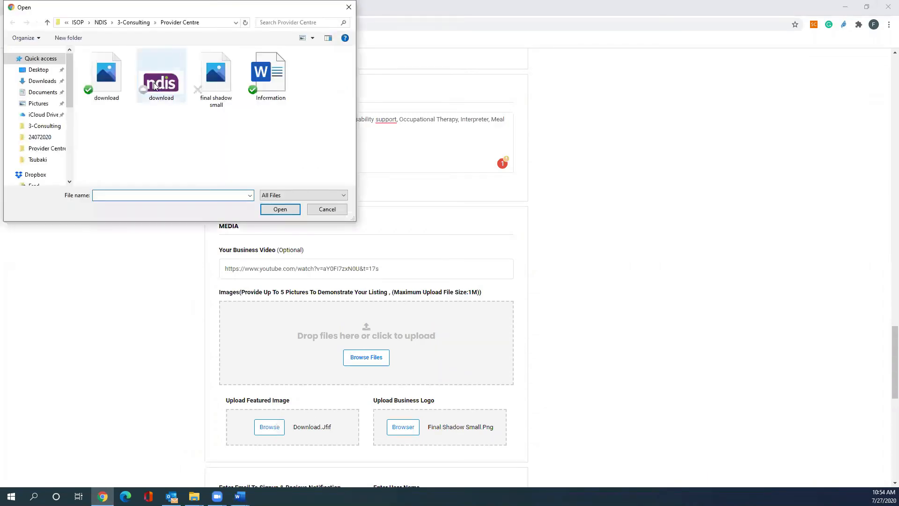
left_click(110, 84)
double_click(109, 83)
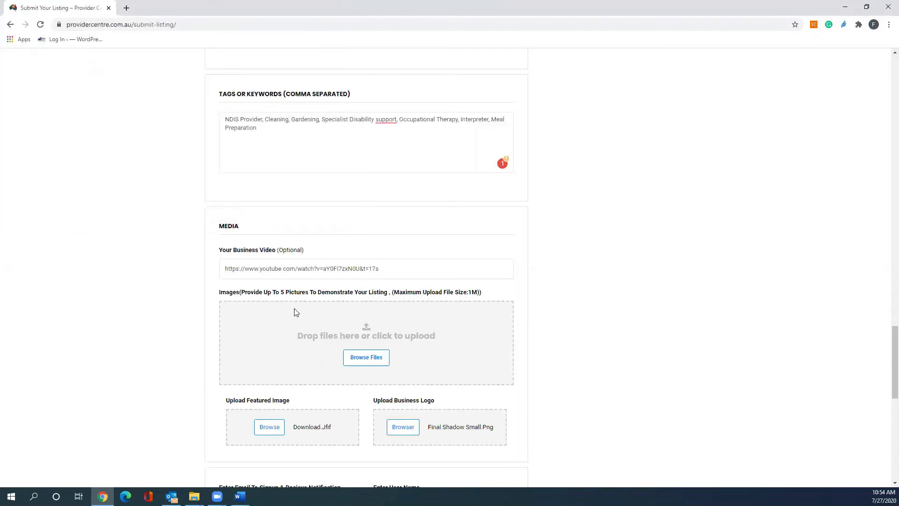
Fill in the signup e-mail with the contact's e-mail address and enter the user name.
scroll(294, 388, "down", 2)
scroll(295, 388, "down", 2)
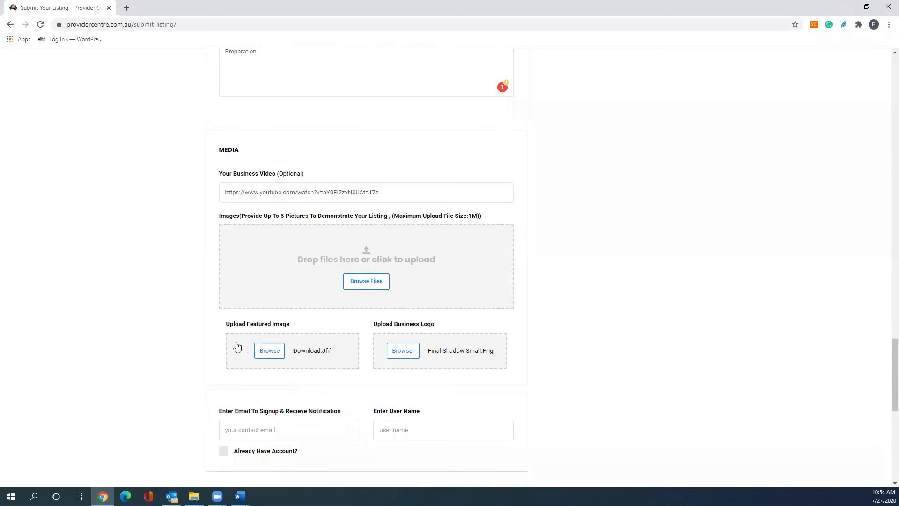
scroll(240, 345, "down", 2)
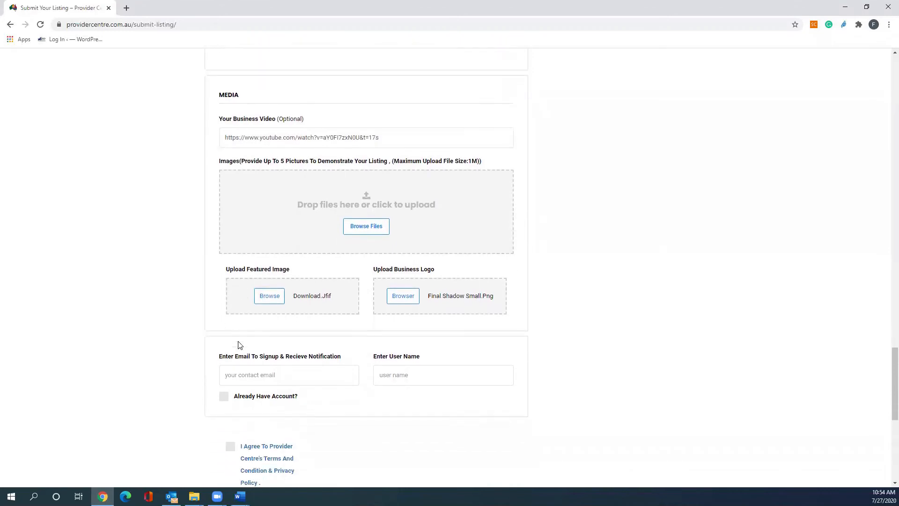
left_click(247, 373)
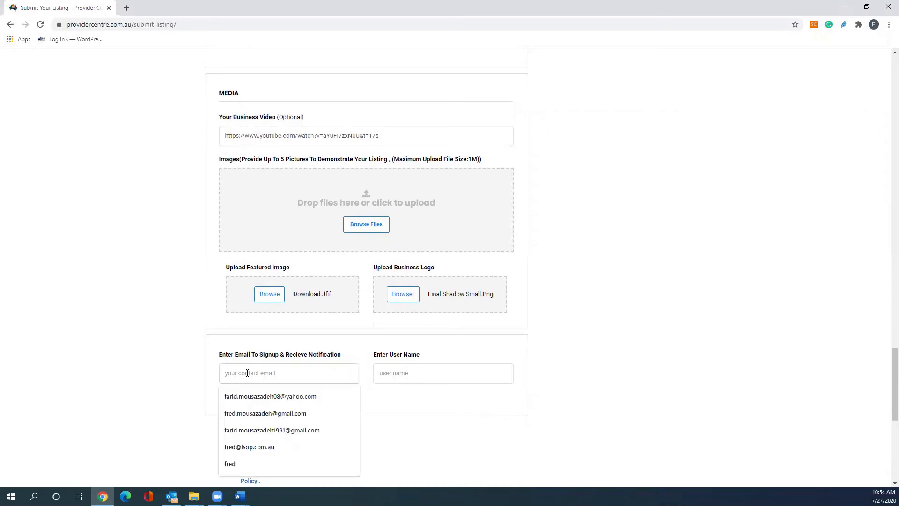
left_click(250, 448)
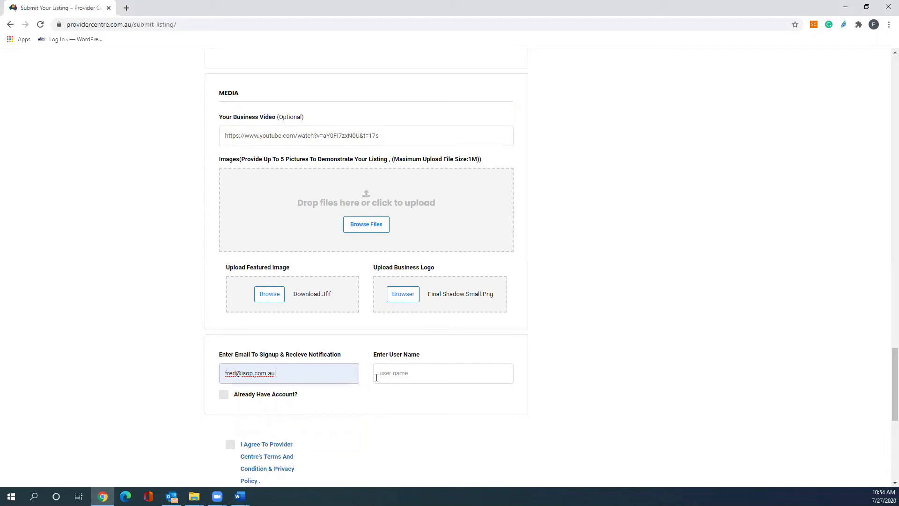
left_click(393, 371)
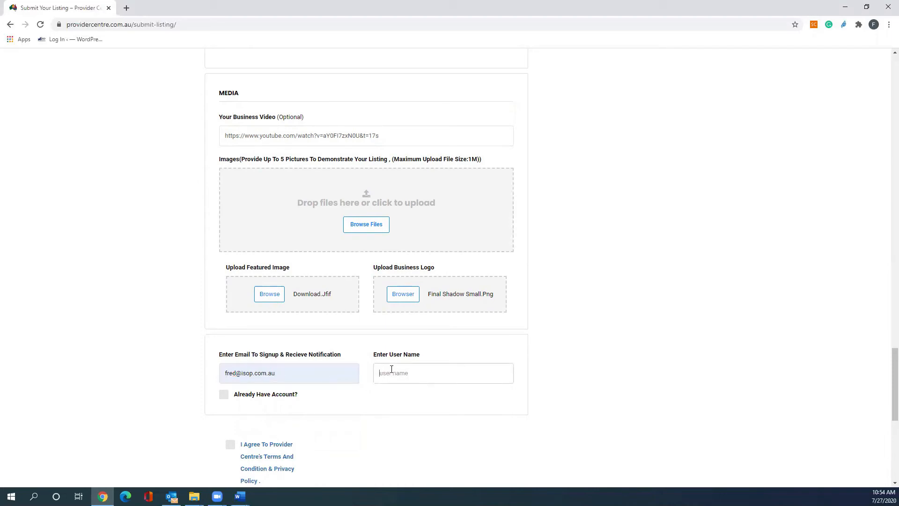
type("Fred")
Agree to the terms and conditions and save and preview the listing.
scroll(183, 425, "down", 1)
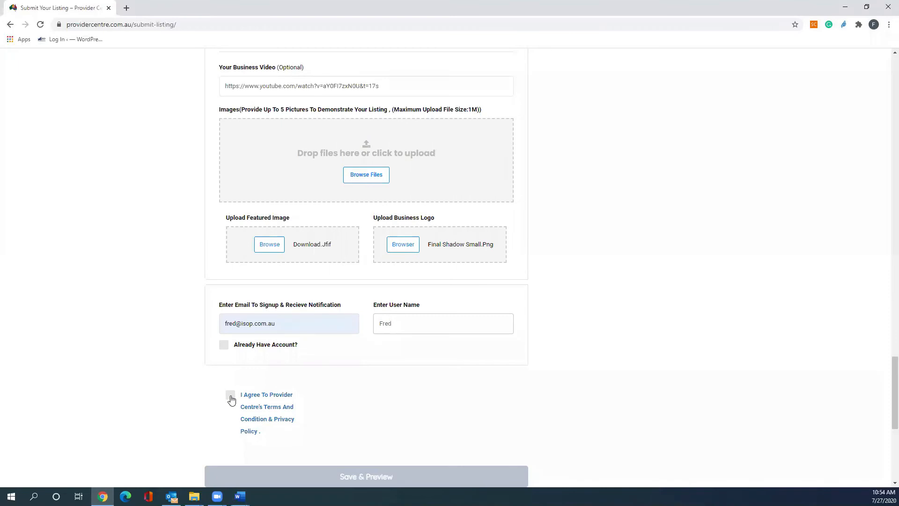
left_click(230, 396)
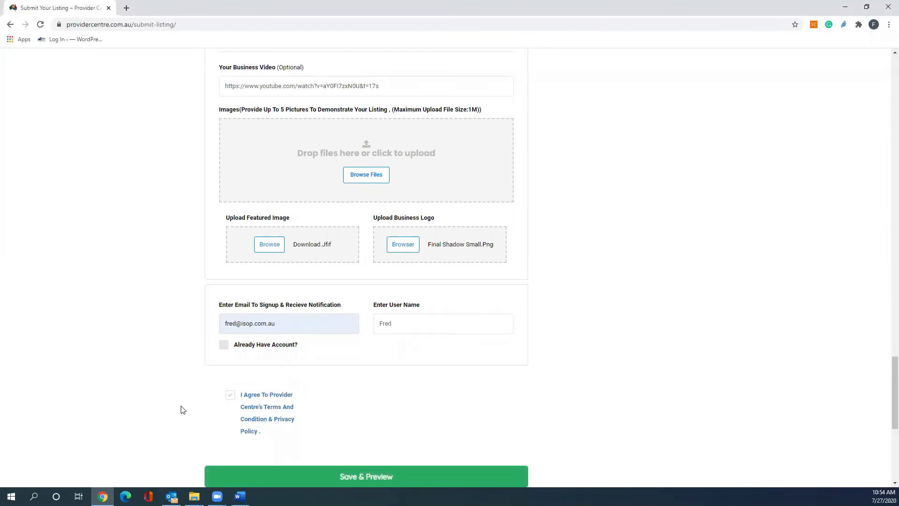
scroll(183, 409, "down", 1)
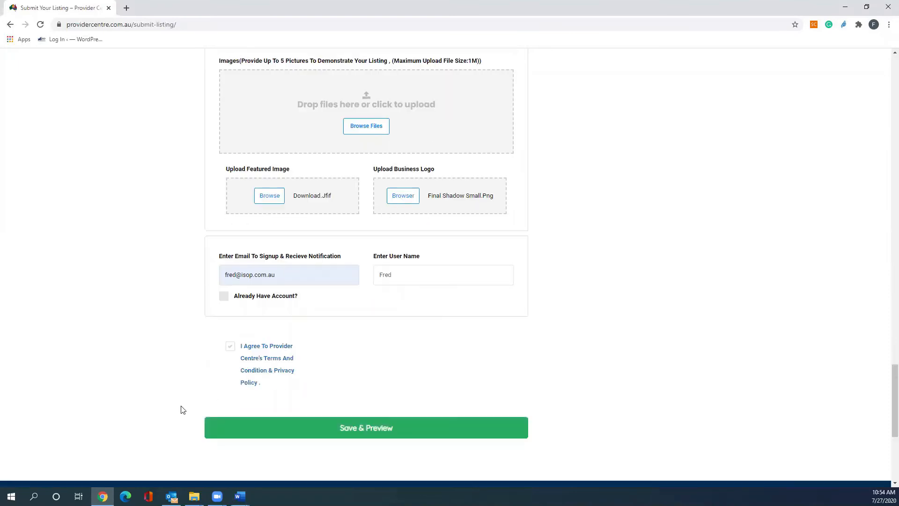
left_click(363, 427)
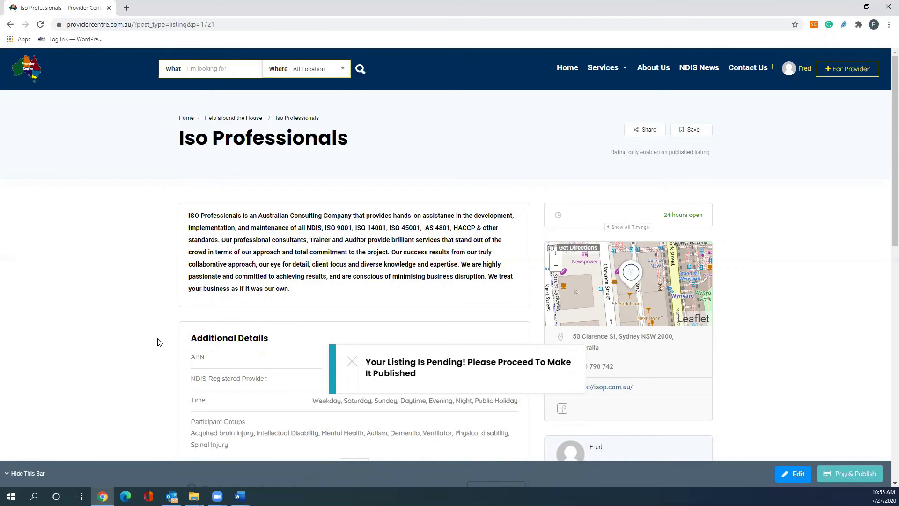
Dismiss the pending-listing notice and review the listing preview's description, details, services and FAQ.
scroll(159, 342, "down", 1)
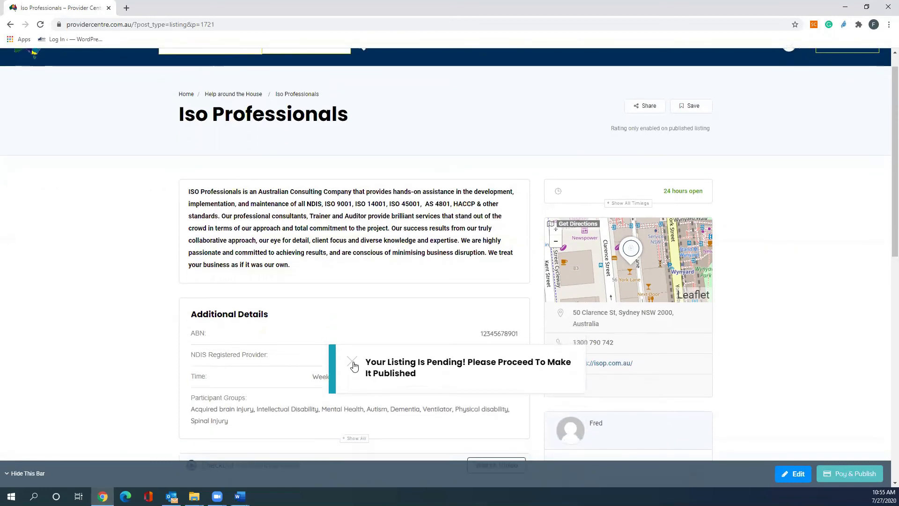
left_click(352, 363)
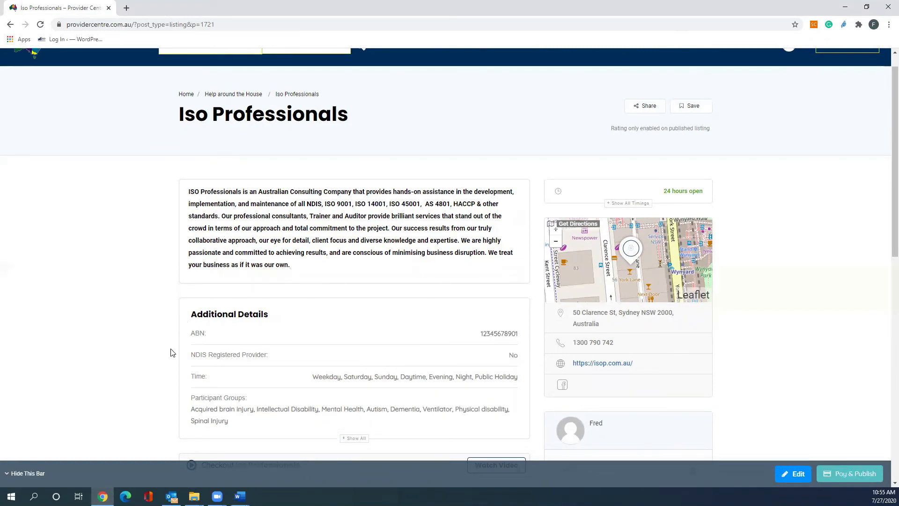
scroll(171, 348, "down", 1)
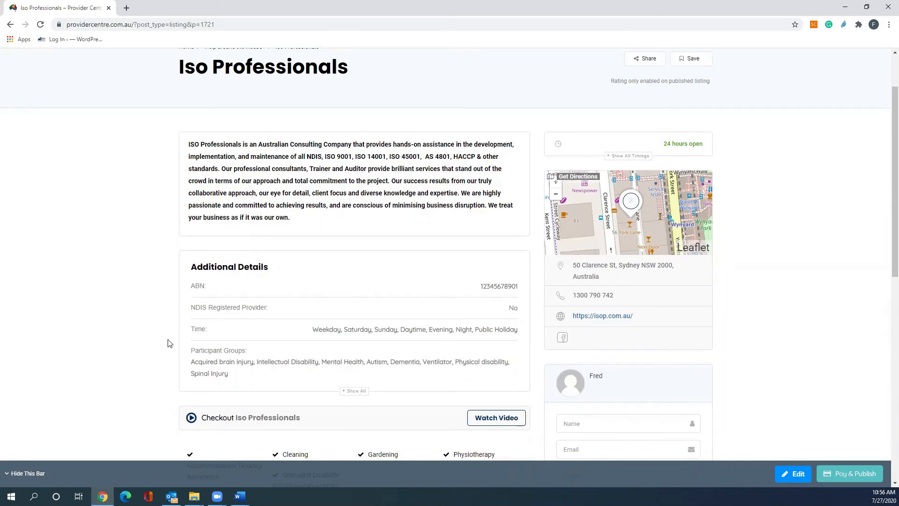
scroll(169, 341, "down", 1)
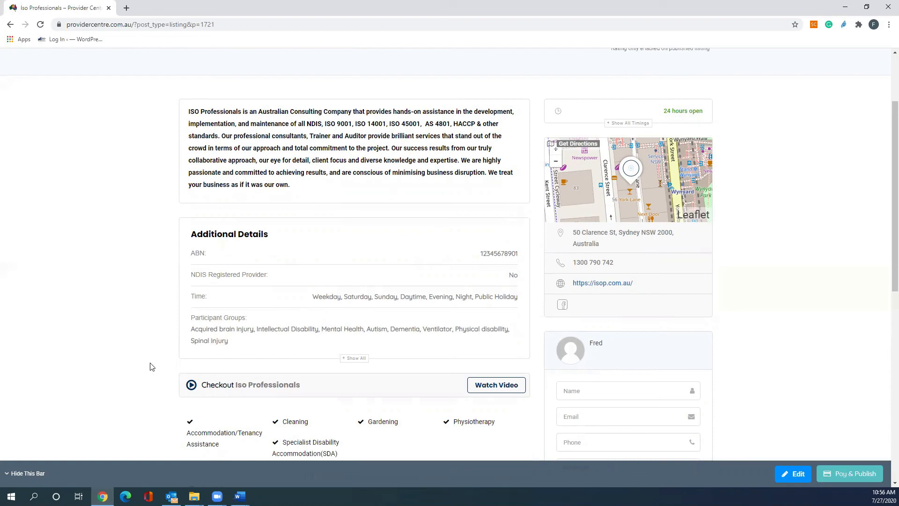
scroll(149, 365, "down", 1)
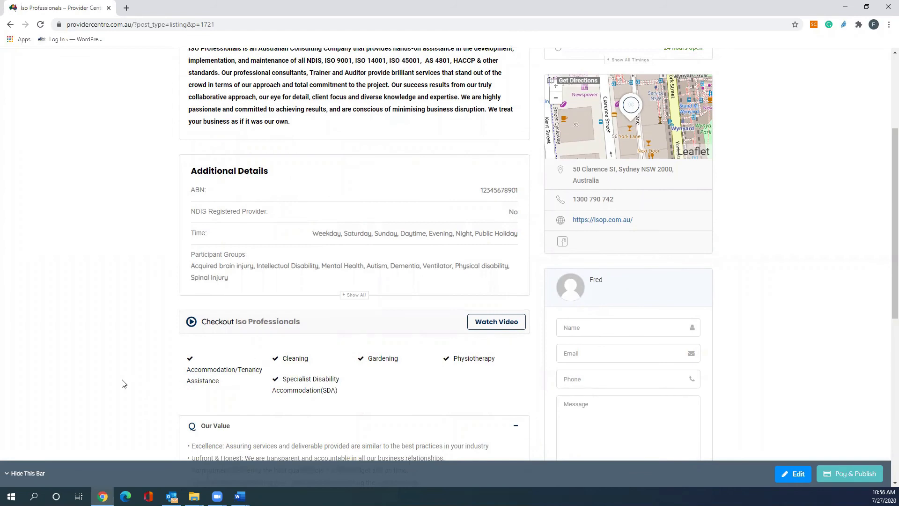
scroll(124, 383, "down", 2)
scroll(122, 383, "down", 1)
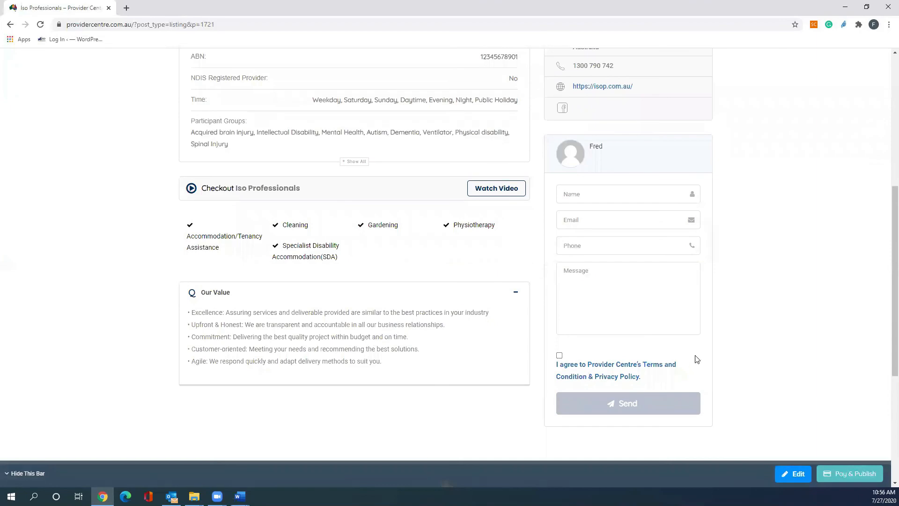
scroll(742, 305, "up", 5)
scroll(721, 302, "up", 1)
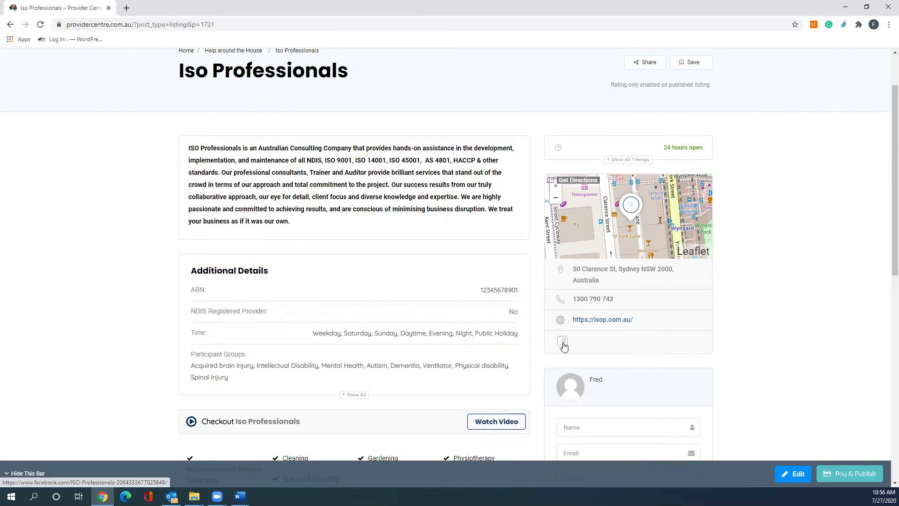
scroll(536, 379, "down", 3)
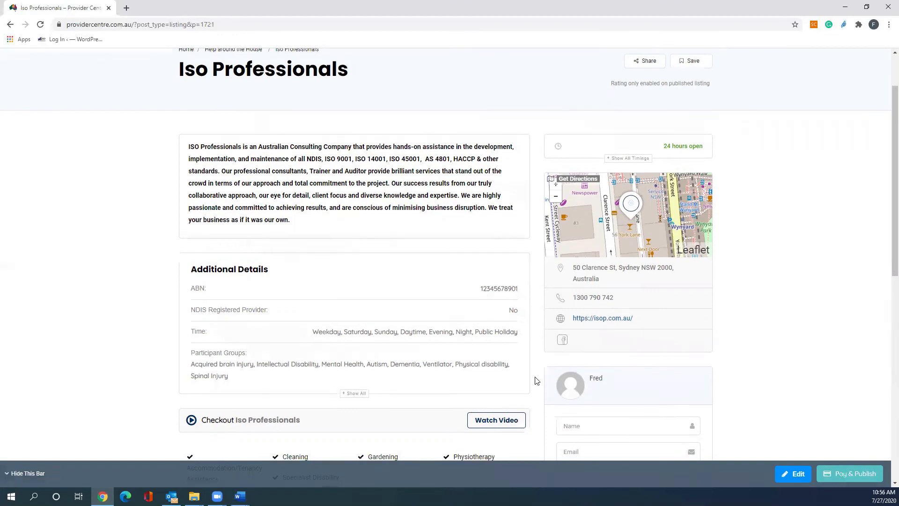
scroll(536, 379, "down", 1)
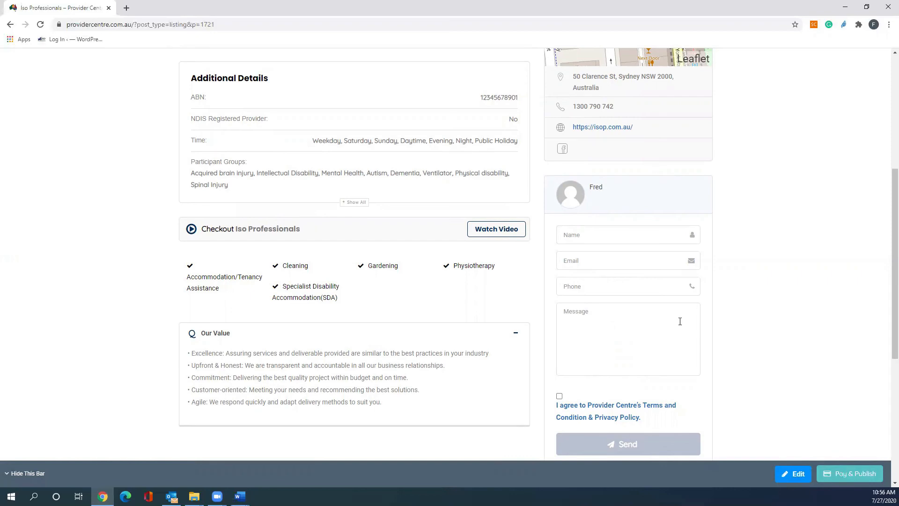
scroll(735, 281, "up", 2)
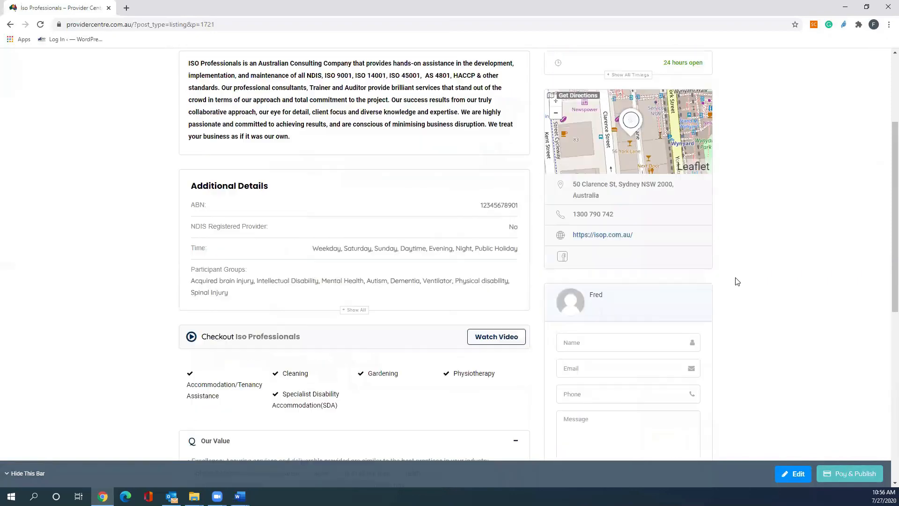
Start paying for and publishing the listing from the preview.
scroll(737, 281, "up", 2)
scroll(736, 281, "down", 1)
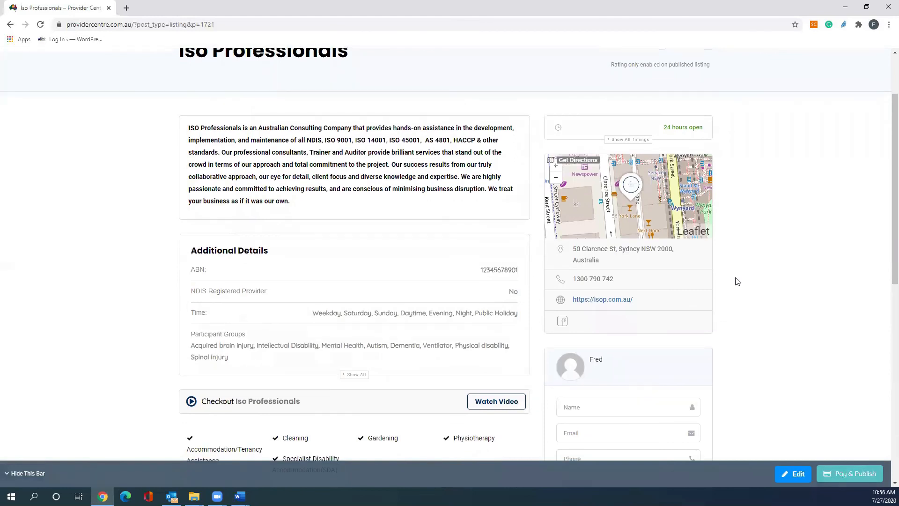
scroll(736, 281, "down", 1)
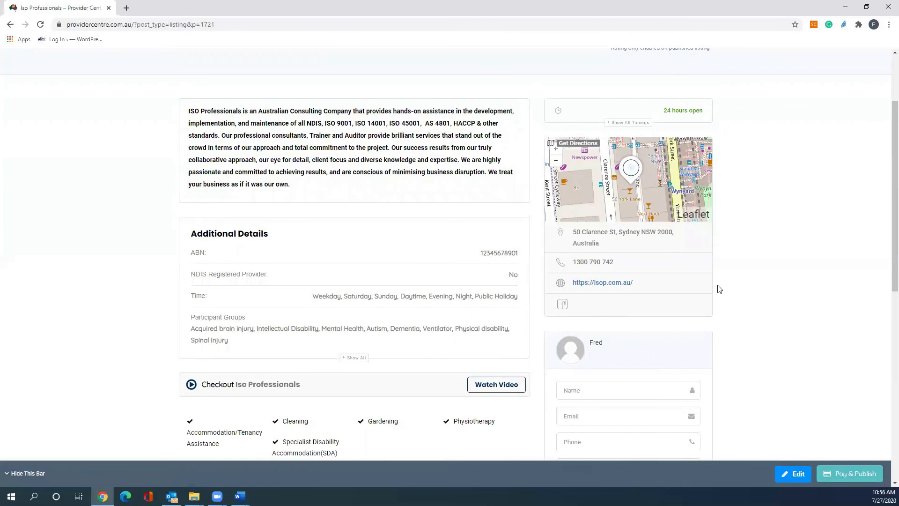
scroll(719, 289, "down", 1)
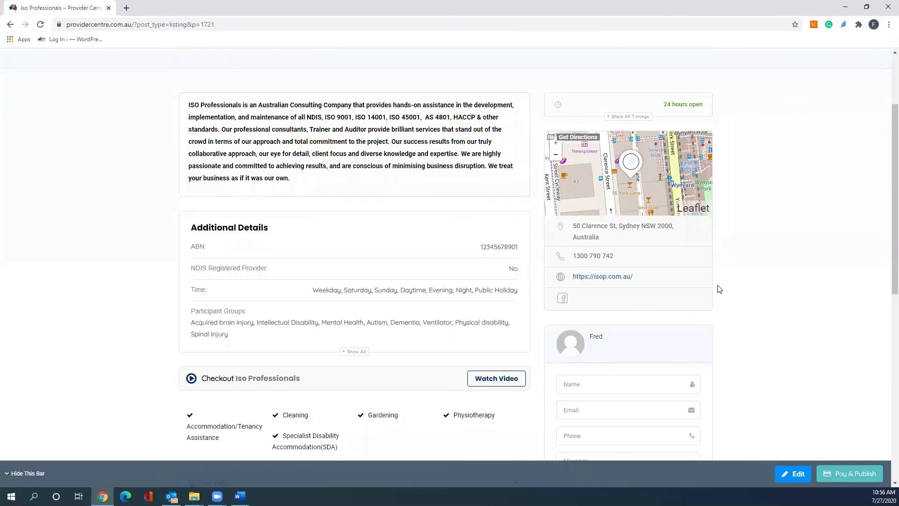
left_click(842, 477)
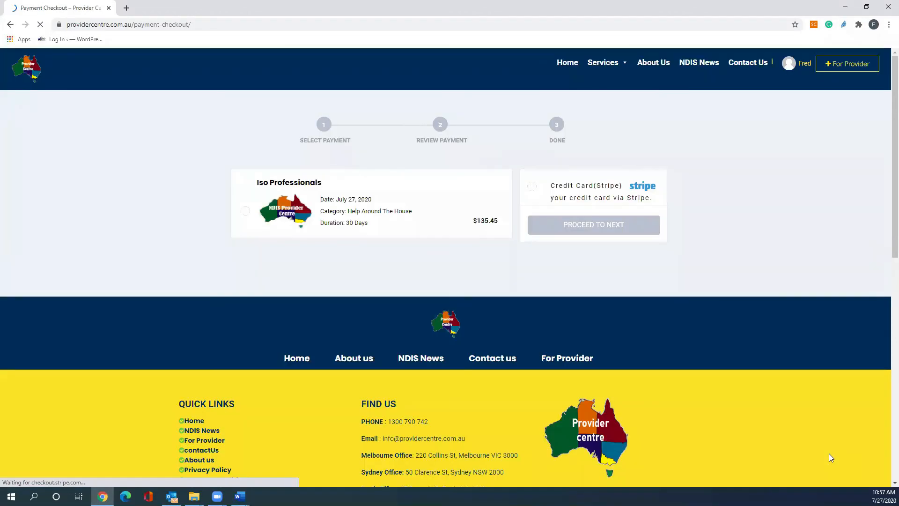
Select the Iso Professionals listing, choose Credit Card (Stripe) as payment method and proceed to the next stage.
left_click(247, 211)
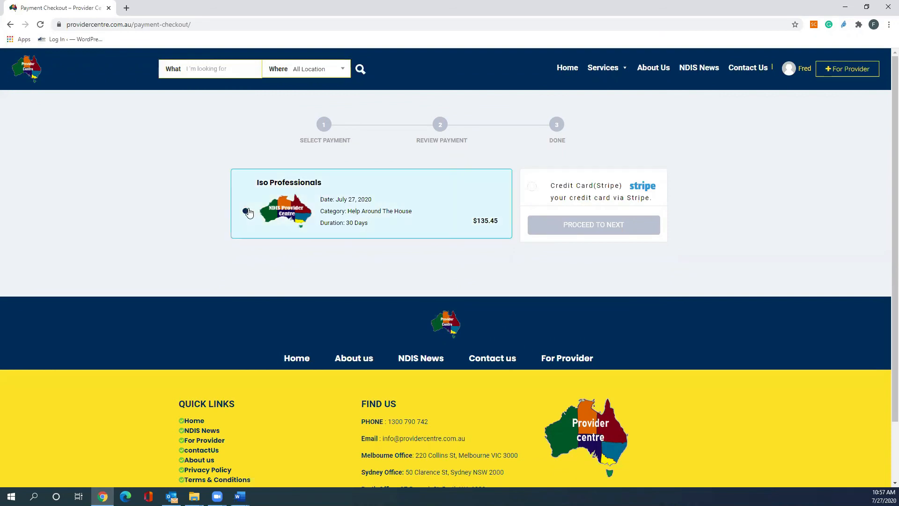
left_click(532, 189)
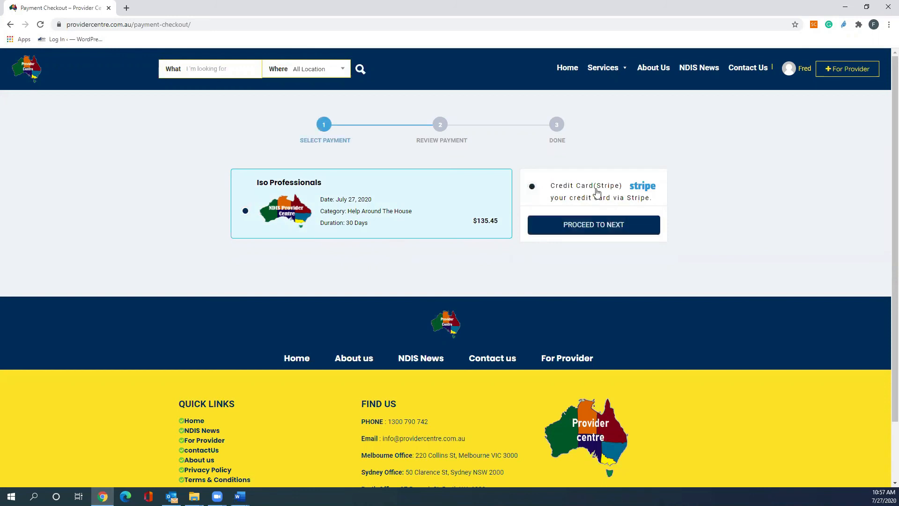
left_click(587, 226)
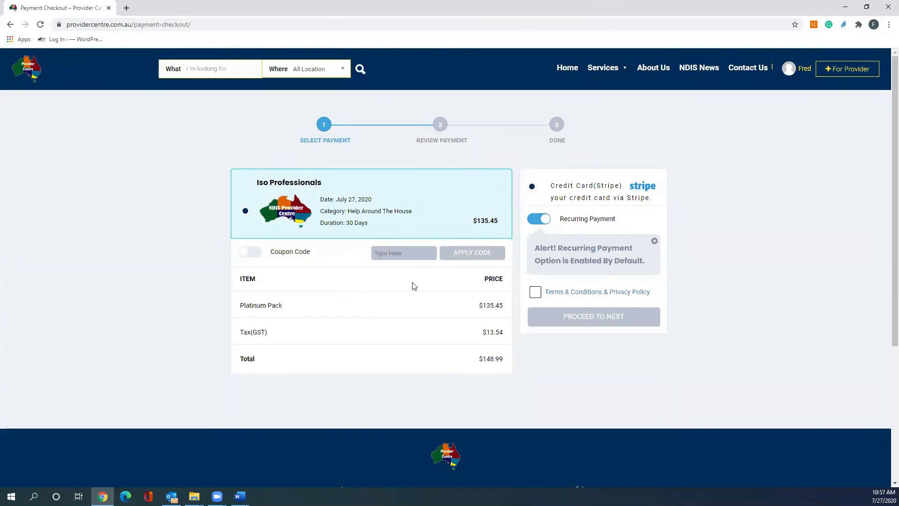
Agree to the terms and conditions and privacy policy, then proceed to the card payment dialog.
left_click(247, 253)
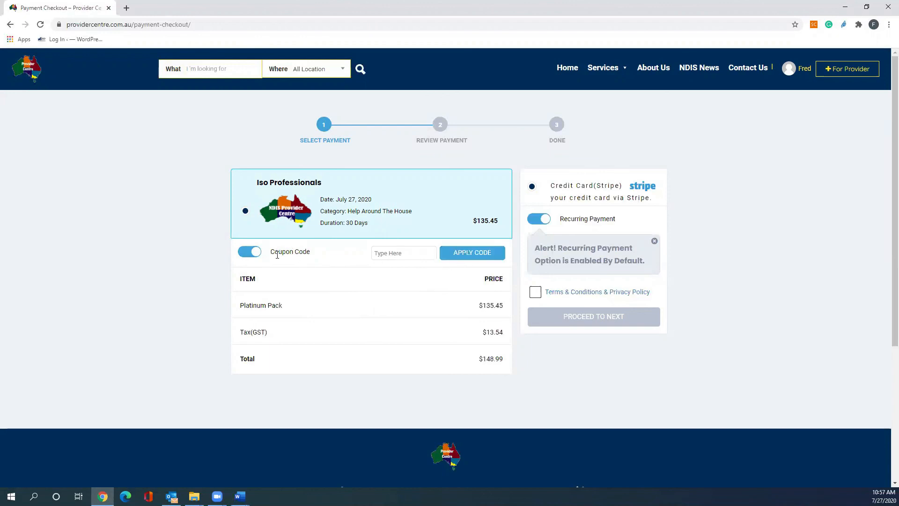
left_click(246, 254)
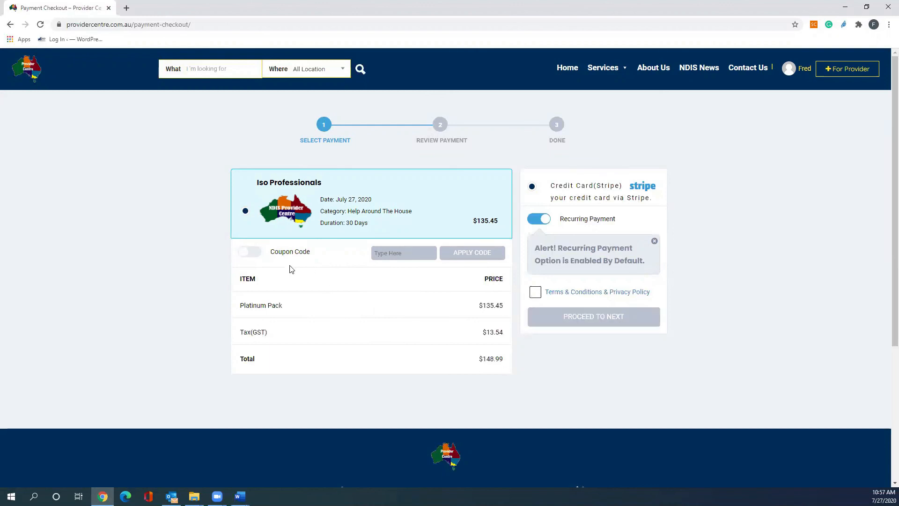
left_click(536, 293)
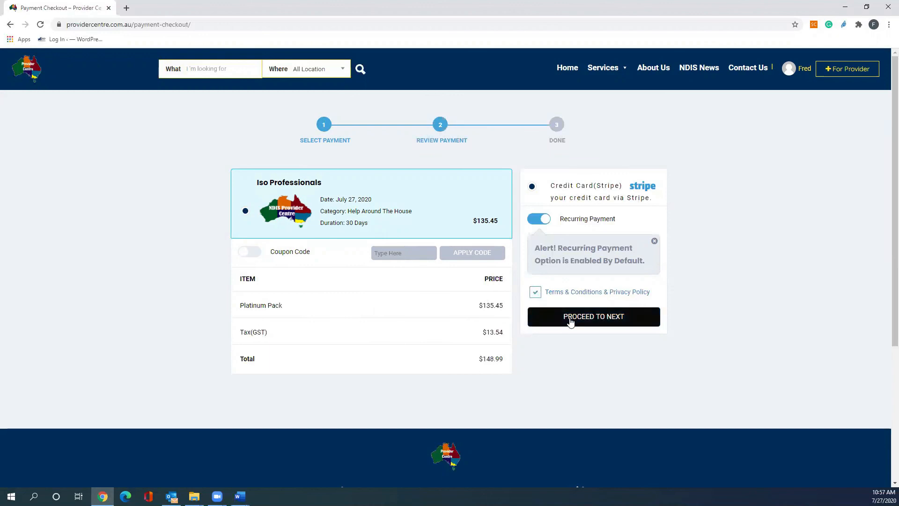
left_click(571, 322)
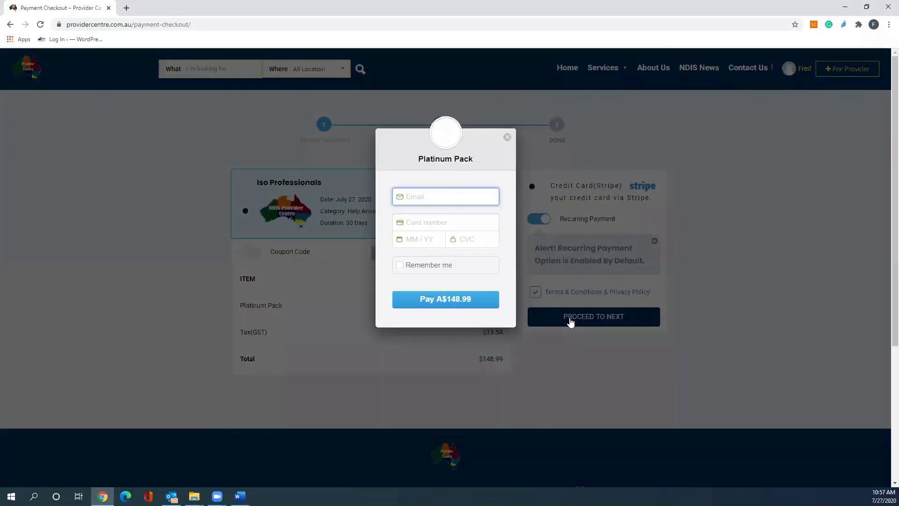